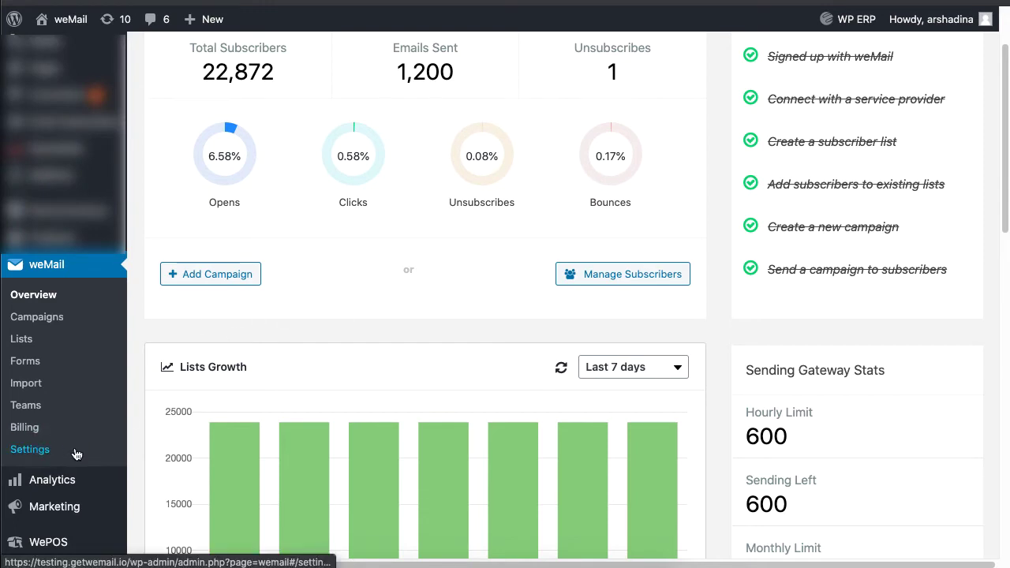
- Turn on Registration Opt-in and set its label to 'Yes I want Updates on Your NewsLetters'
click(30, 449)
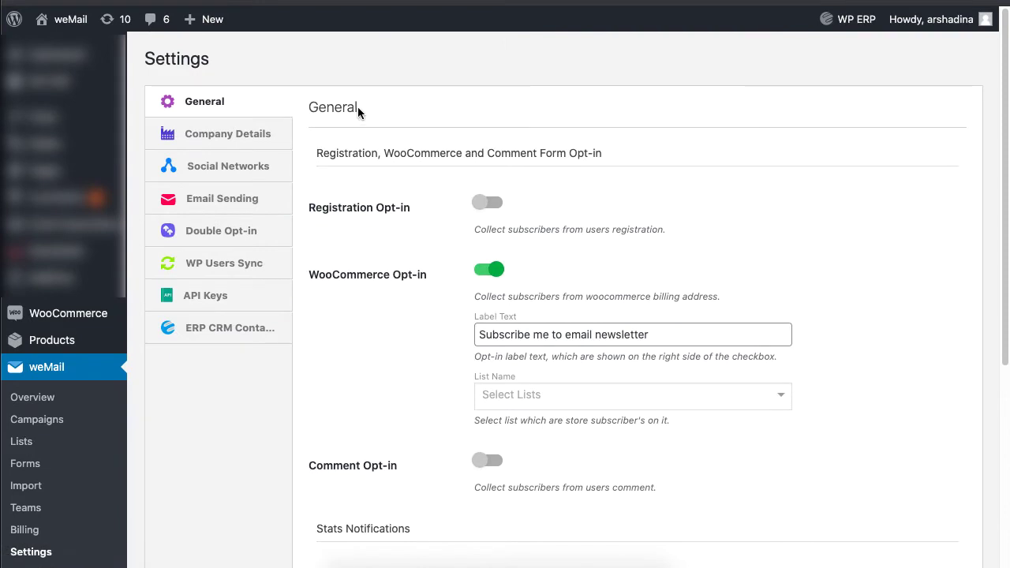
drag(321, 210, 496, 208)
click(488, 203)
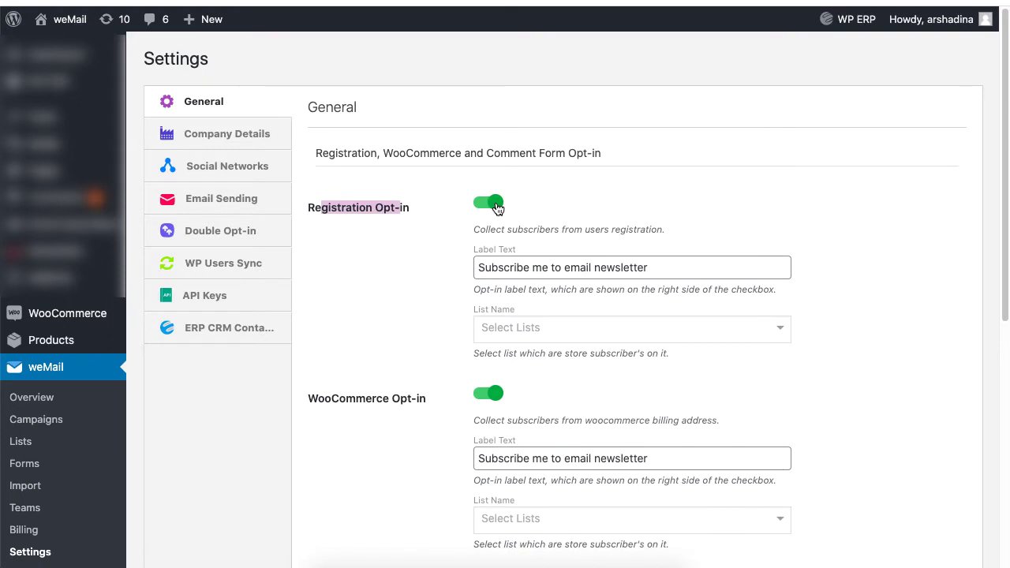
triple_click(631, 267)
text(Yes I want Updates on Your NewsLetters)
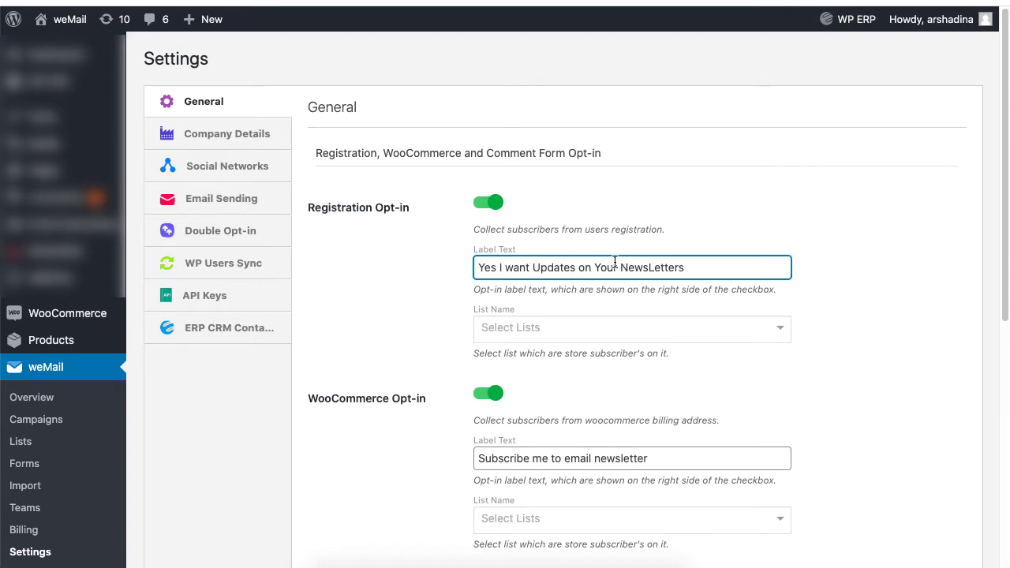
- Create a new 'Registration List' as the list for registration subscribers
click(778, 329)
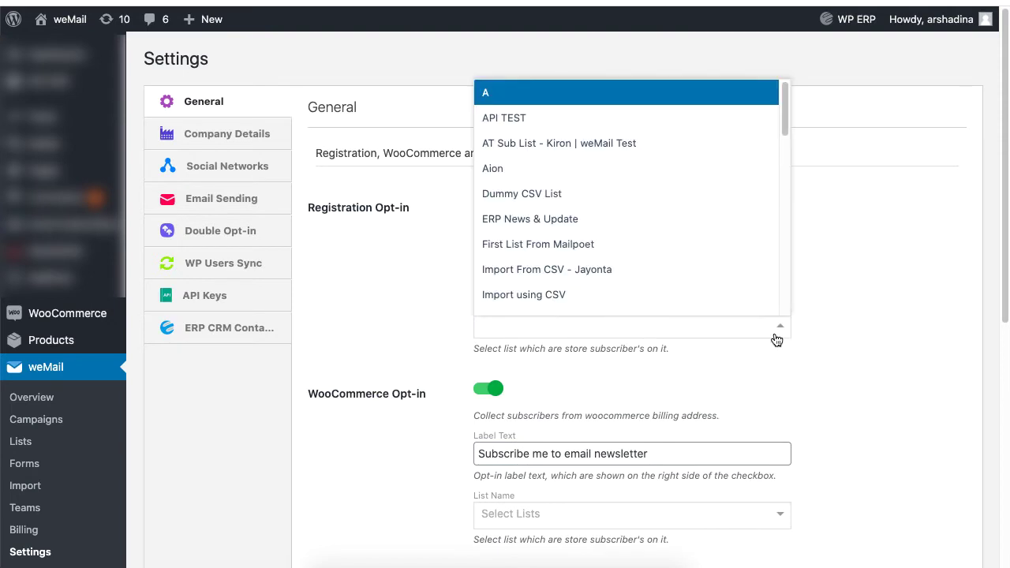
drag(784, 136, 784, 177)
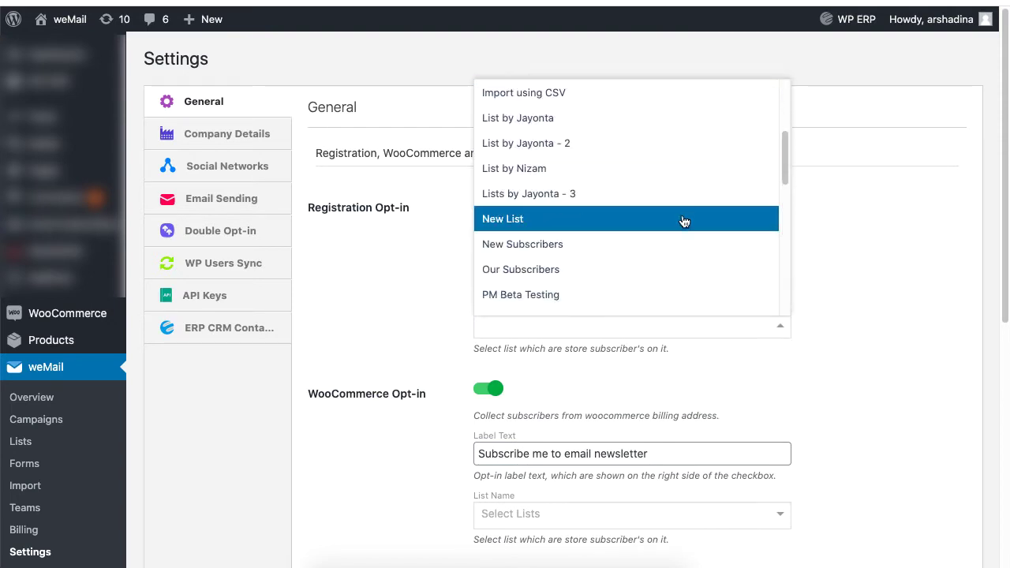
click(665, 269)
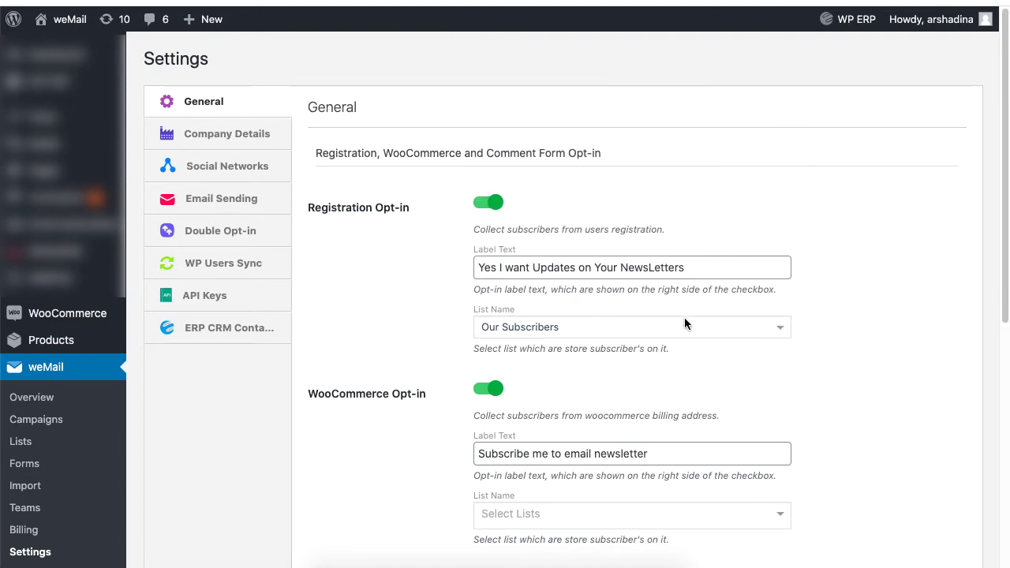
click(765, 327)
drag(787, 296, 786, 308)
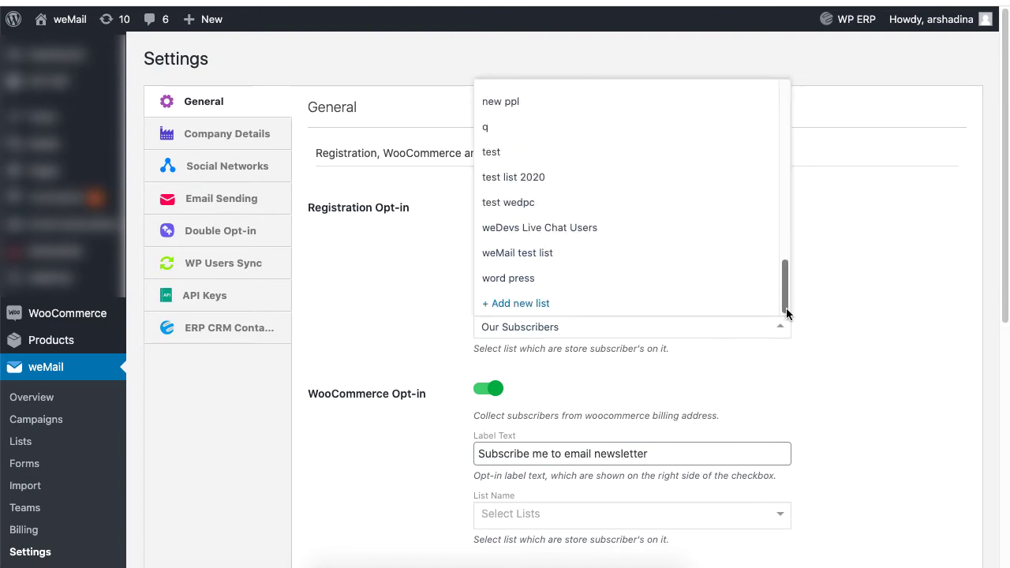
click(572, 313)
text(Registration List)
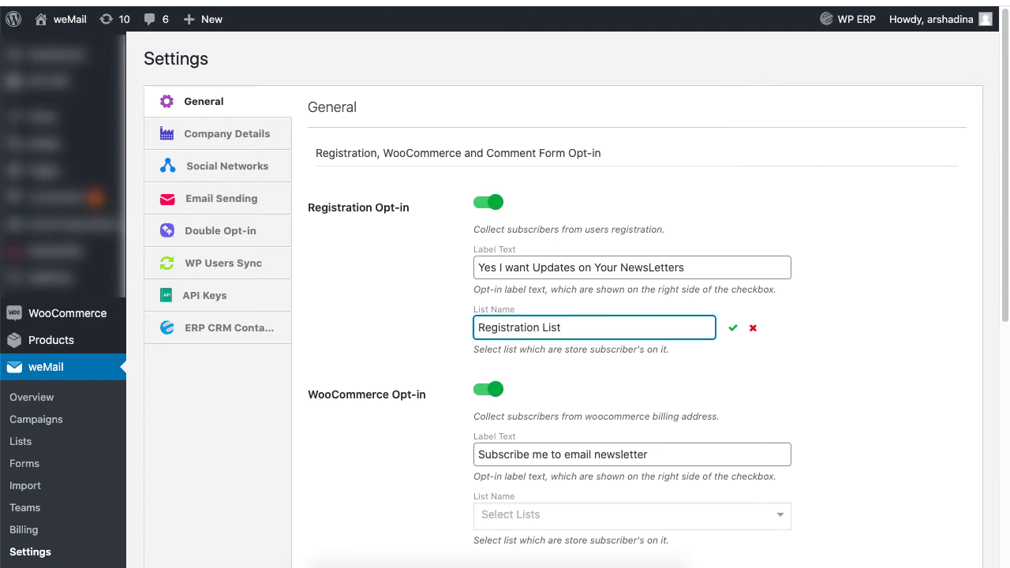
click(733, 329)
scroll(733, 335, down, 5)
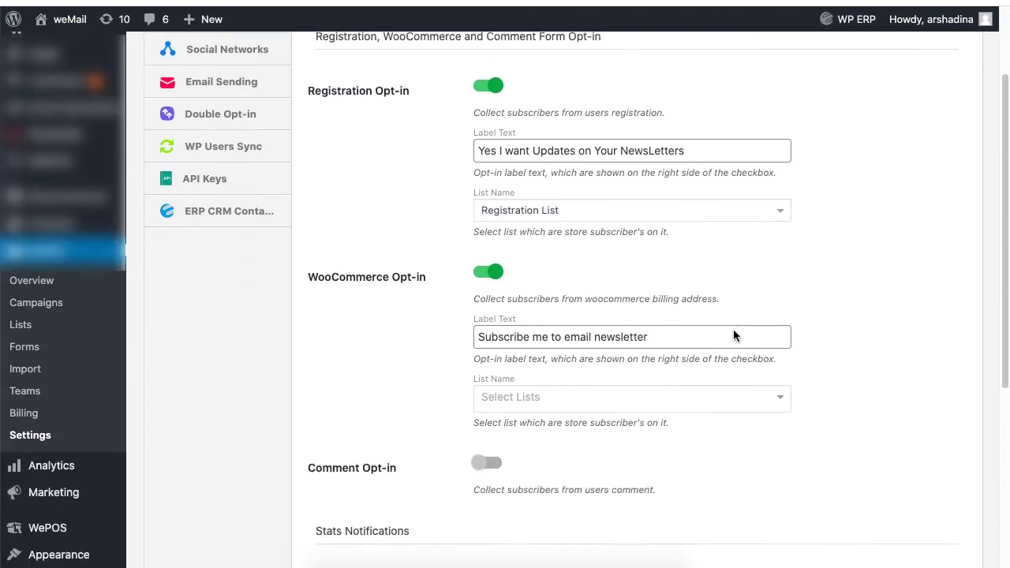
scroll(733, 334, up, 1)
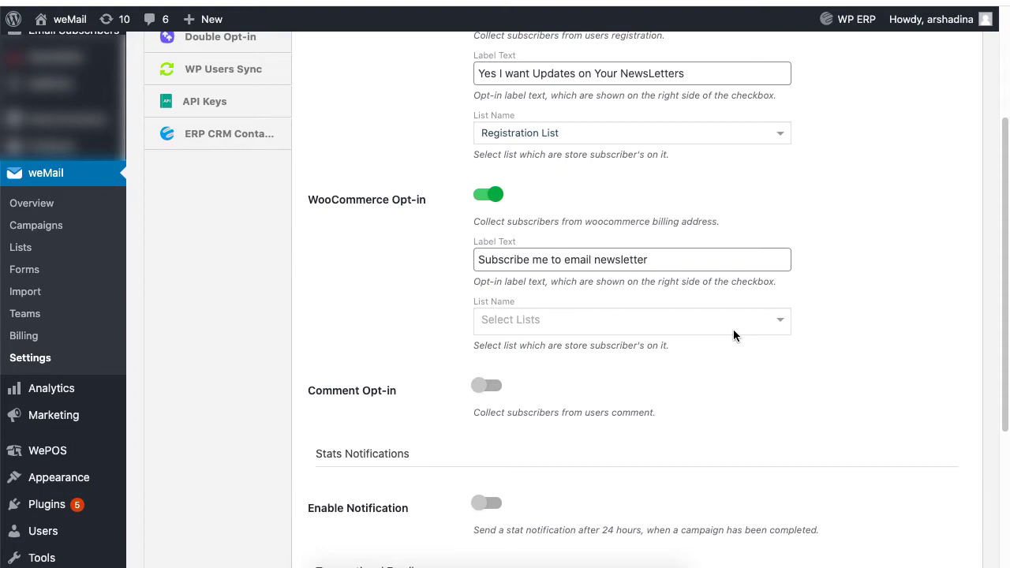
click(487, 197)
click(495, 197)
drag(654, 260, 468, 267)
click(463, 260)
click(679, 321)
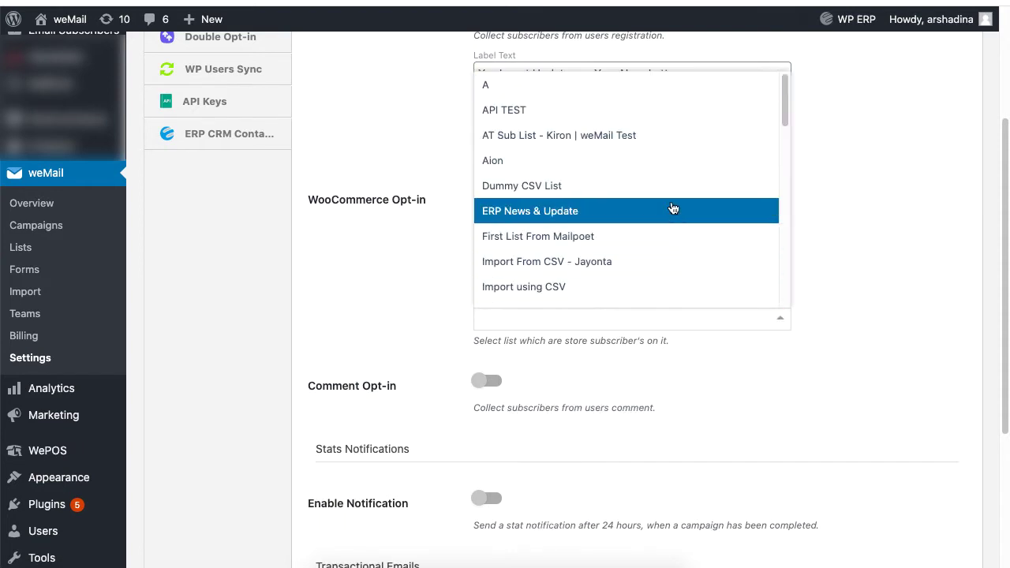
scroll(708, 203, down, 10)
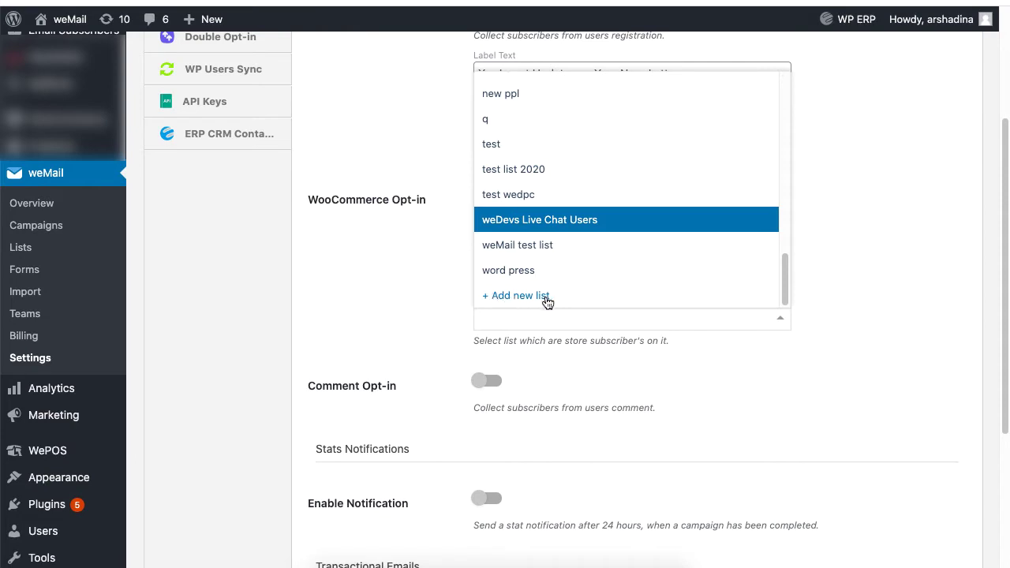
- Turn on Comment Opt-in, keep the 'Subscribe me to email newsletter' label, and use the New Subscribers list
scroll(841, 294, down, 4)
scroll(840, 293, down, 2)
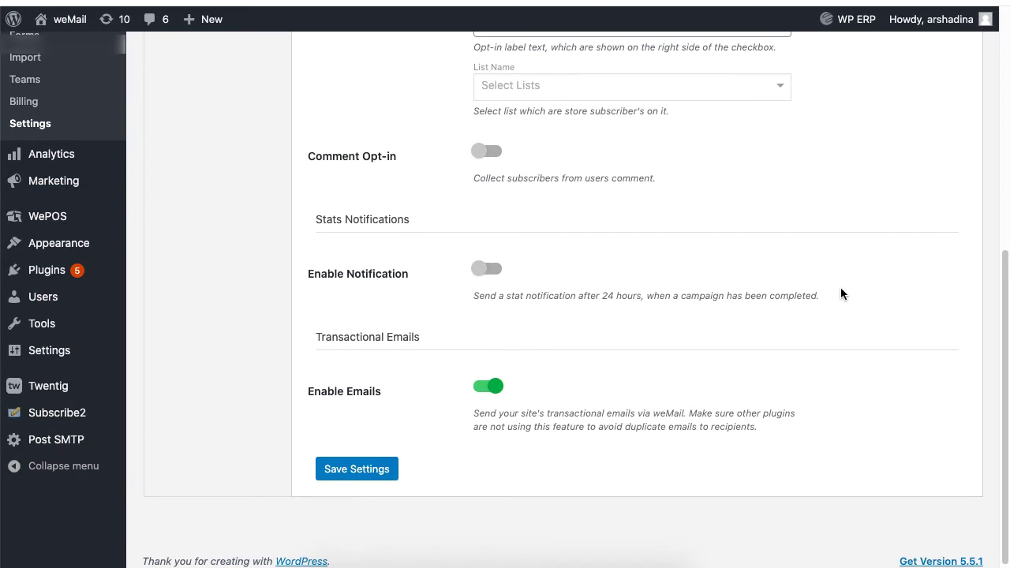
click(487, 151)
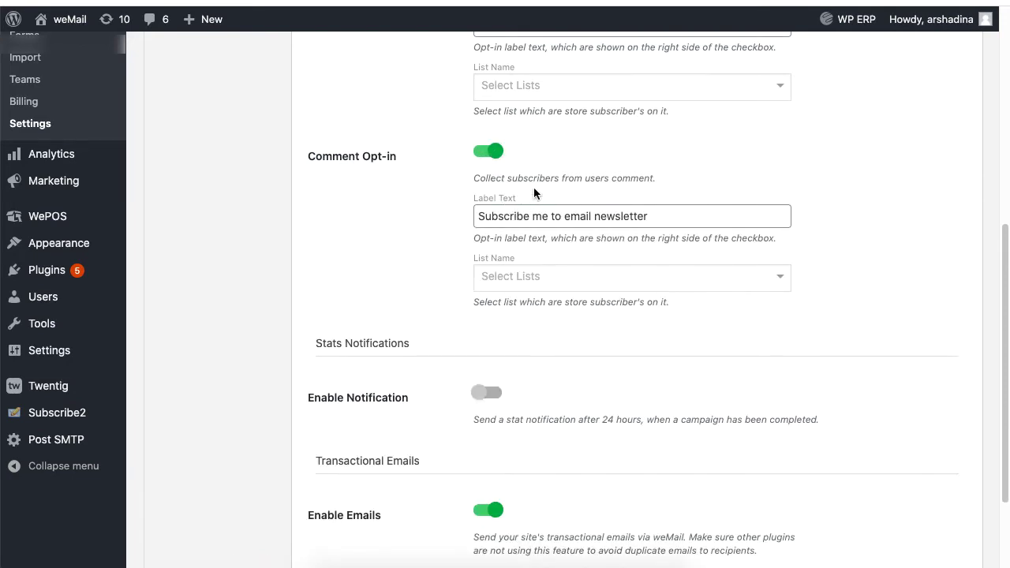
drag(484, 216, 691, 220)
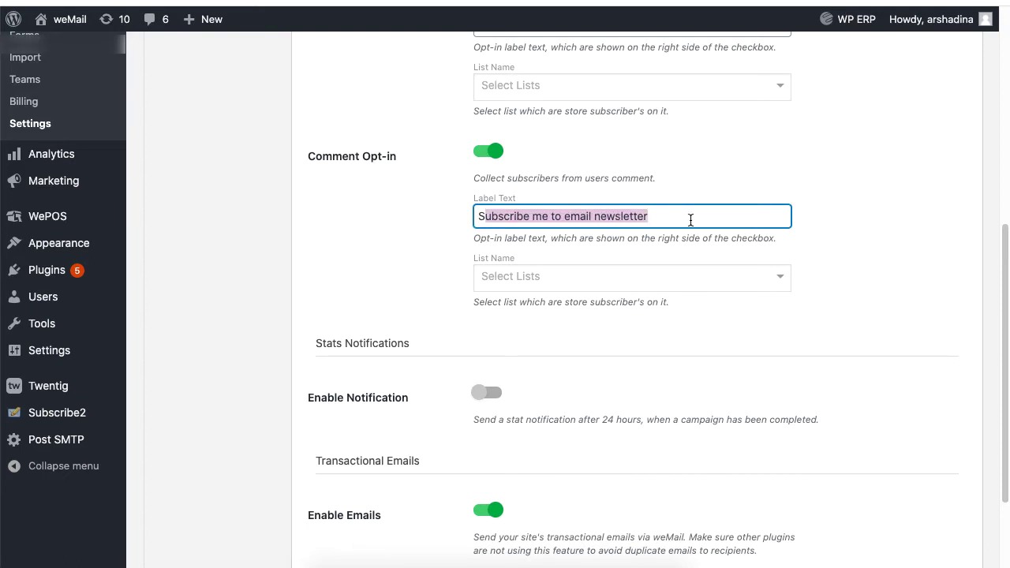
click(808, 221)
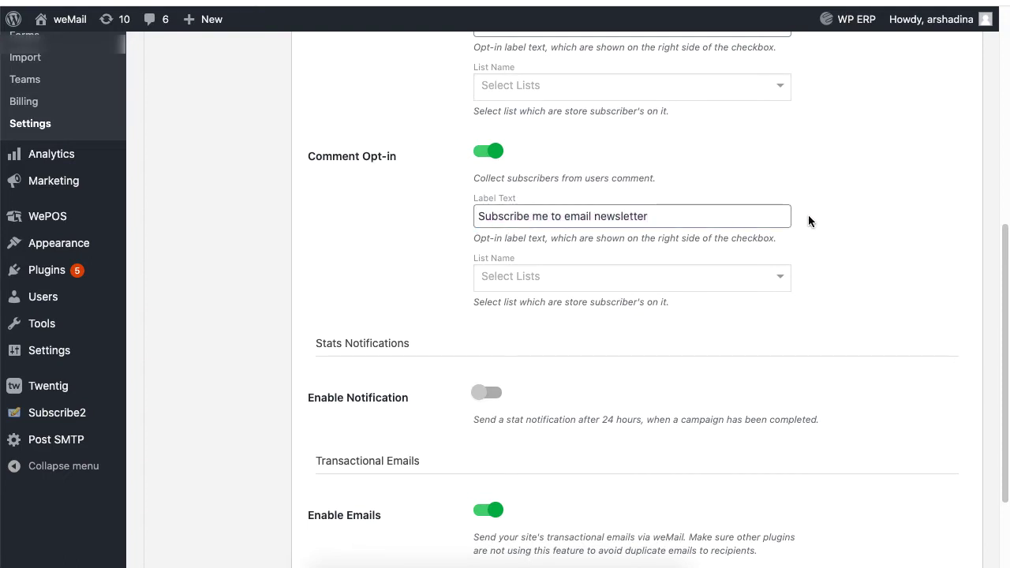
click(767, 276)
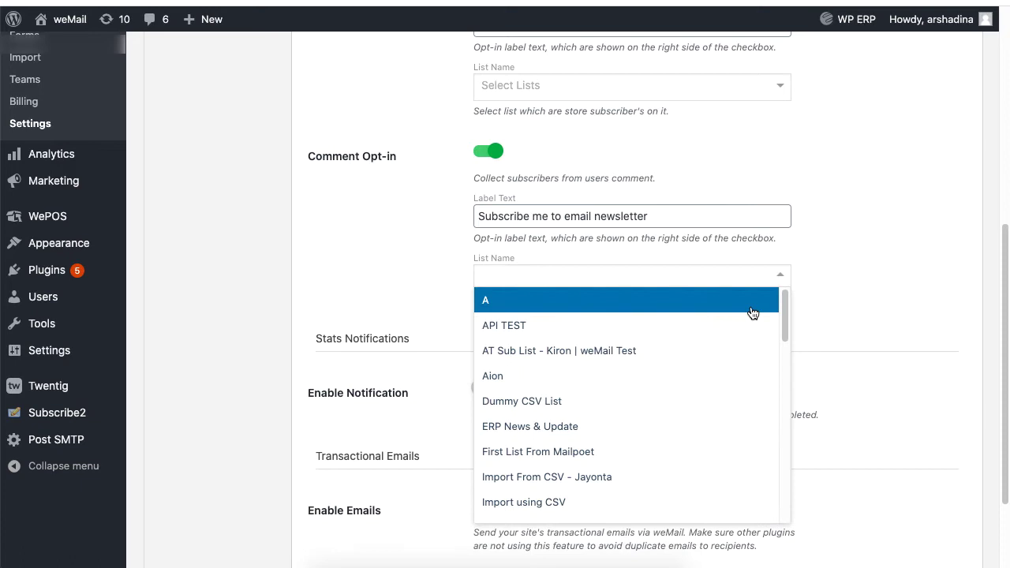
scroll(753, 313, down, 3)
click(730, 350)
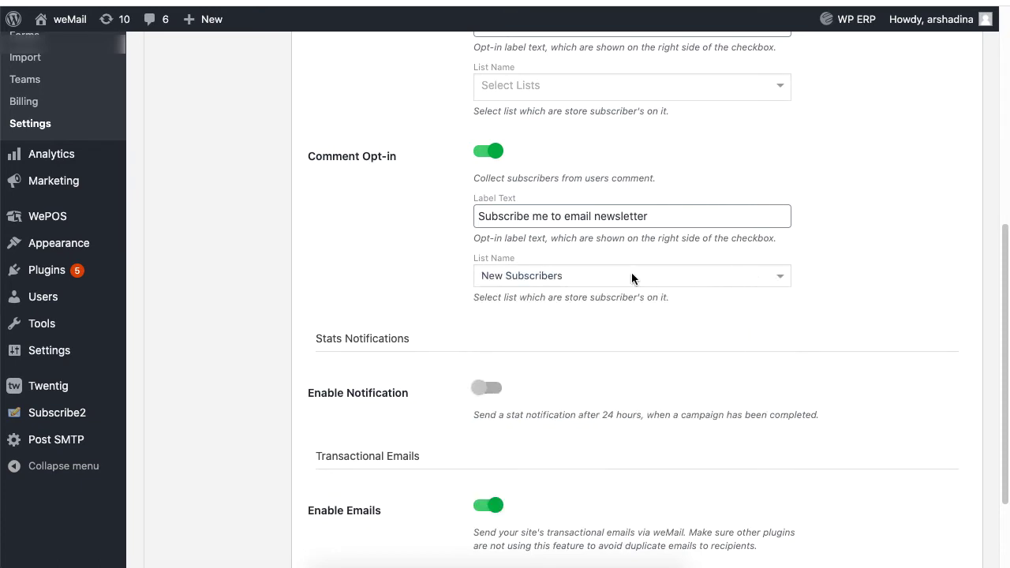
click(780, 281)
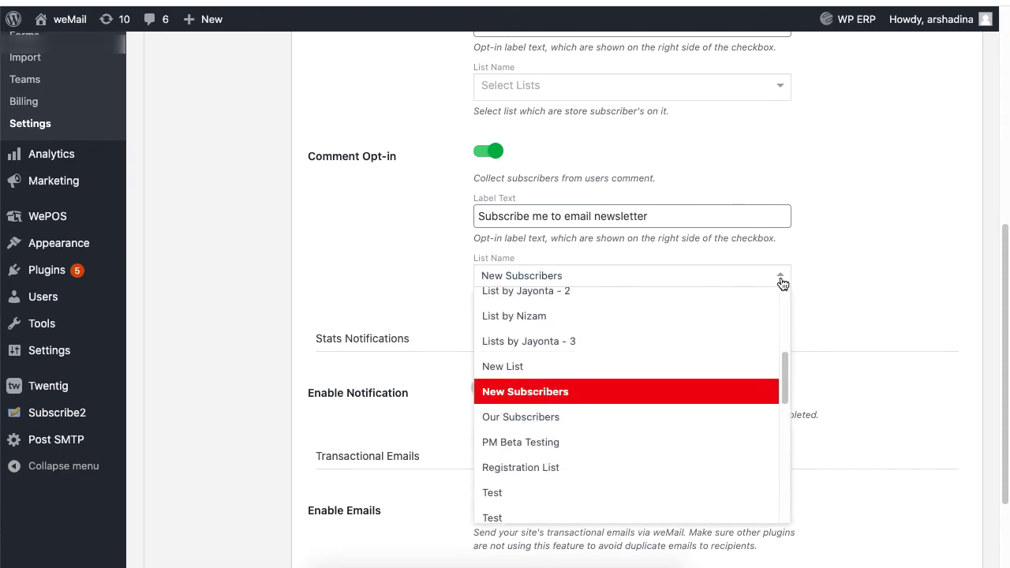
scroll(782, 394, down, 5)
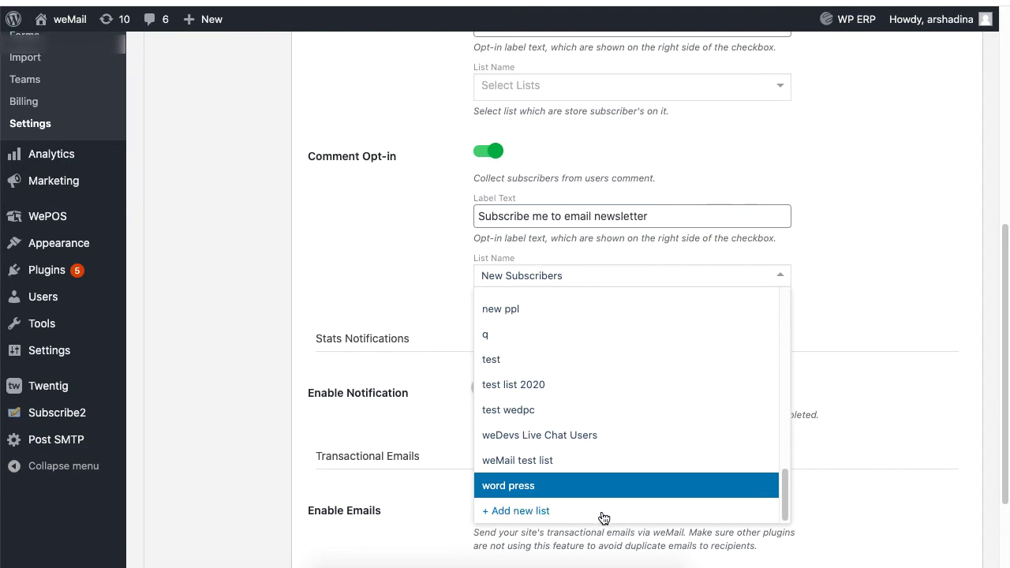
click(754, 279)
scroll(754, 279, down, 2)
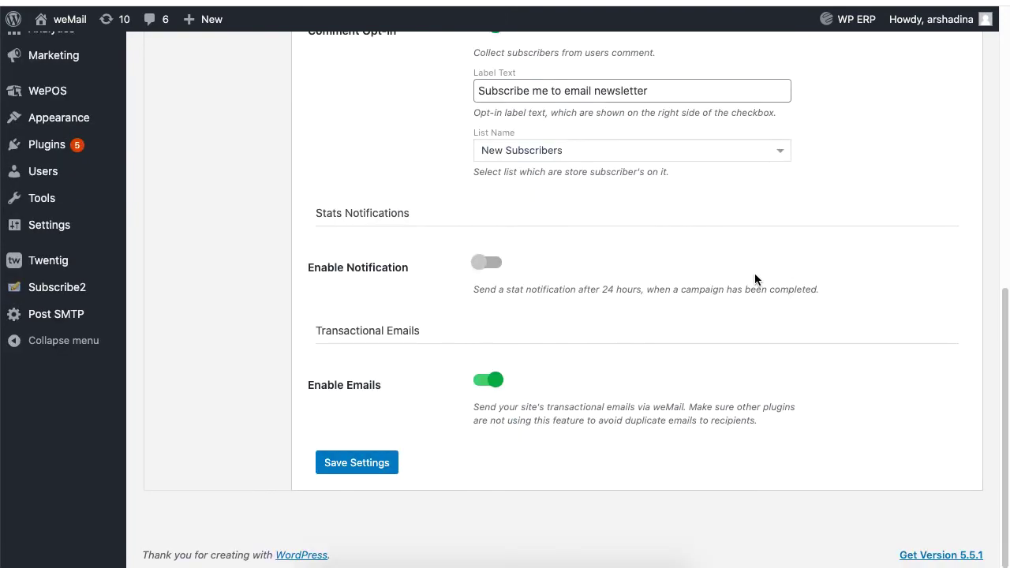
- Turn on stats notifications and enter two recipient e-mail addresses
click(497, 272)
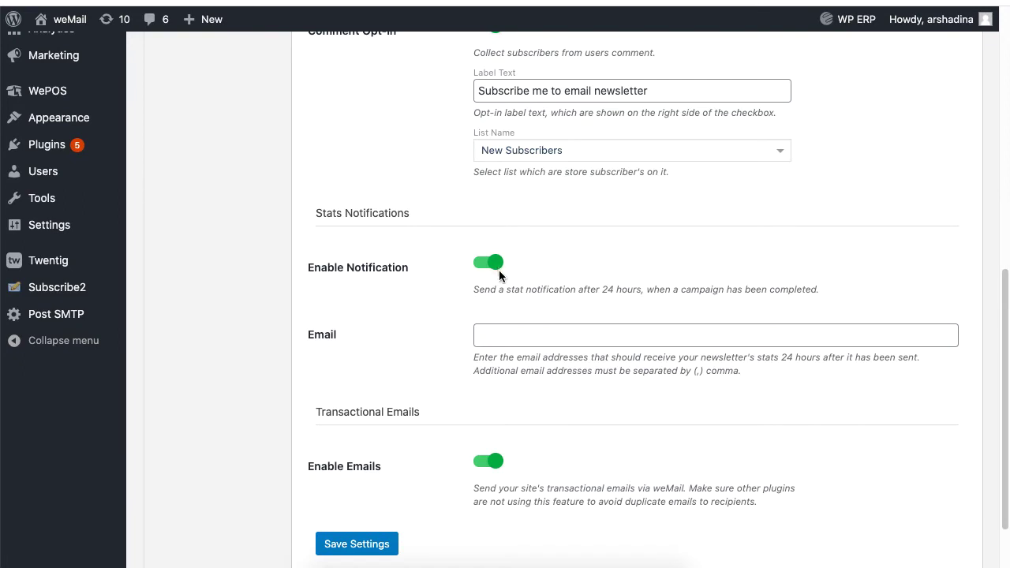
click(523, 337)
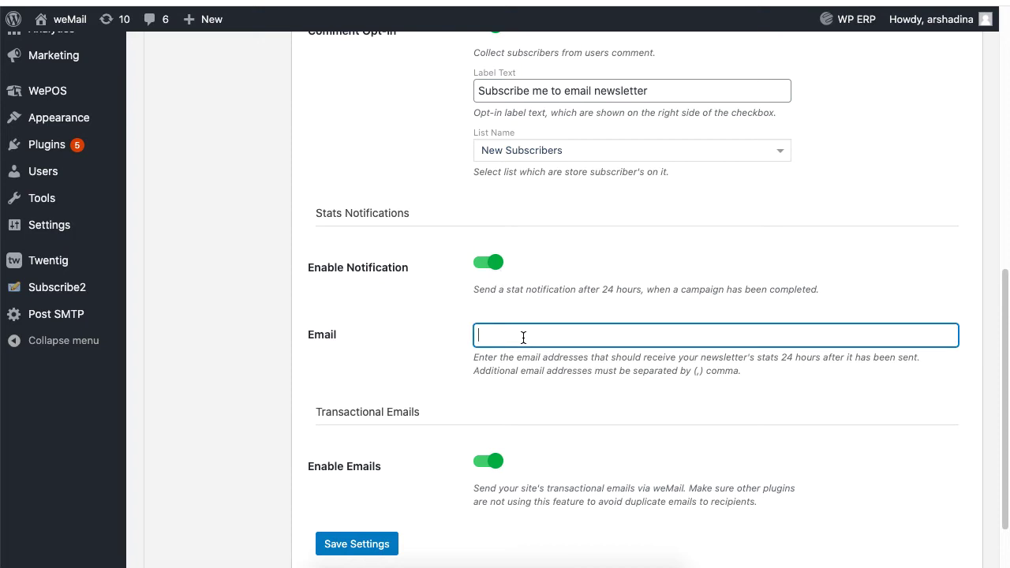
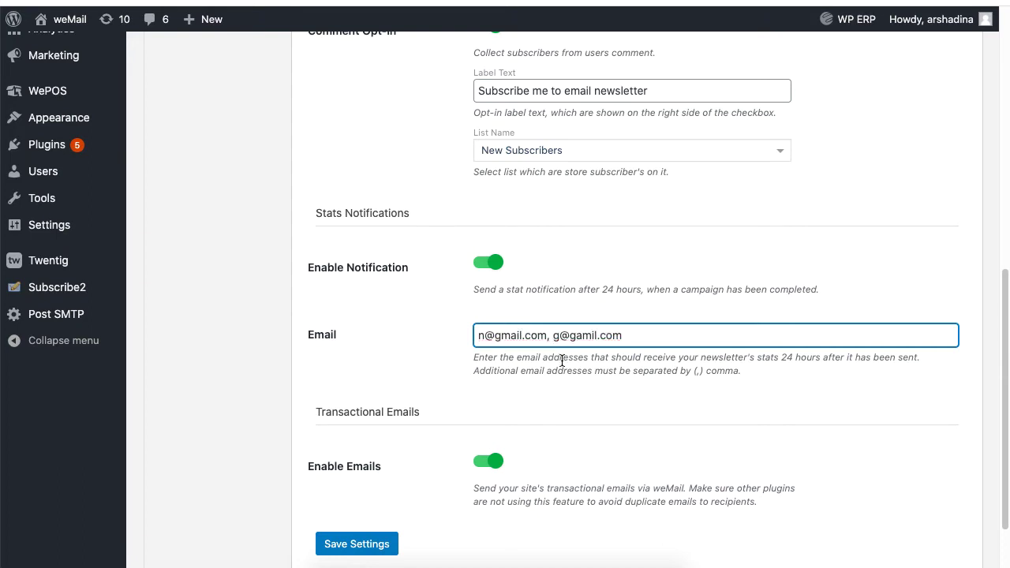
- Keep Transactional Emails enabled and save the General settings
scroll(562, 360, down, 2)
click(485, 381)
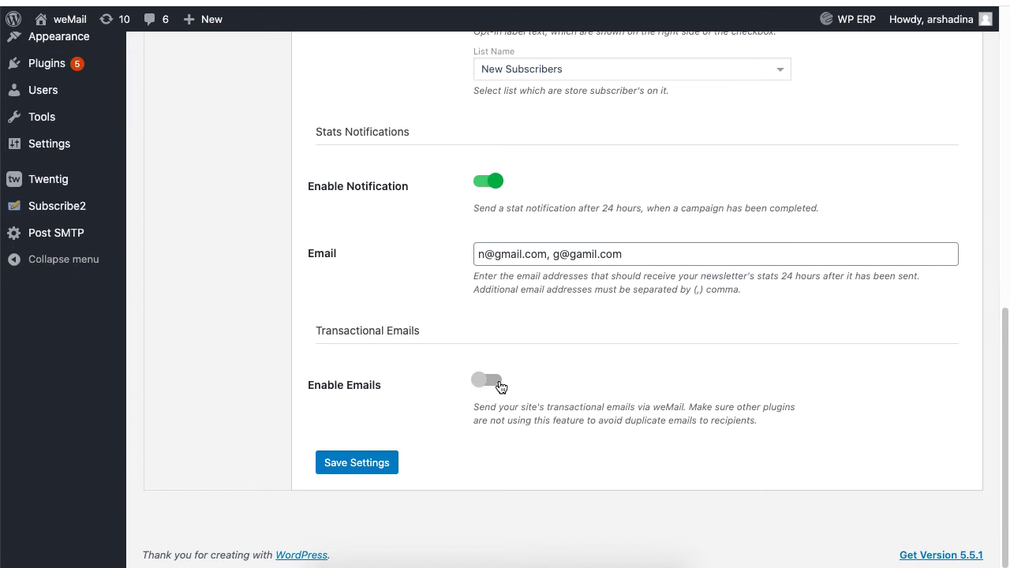
click(500, 386)
click(376, 469)
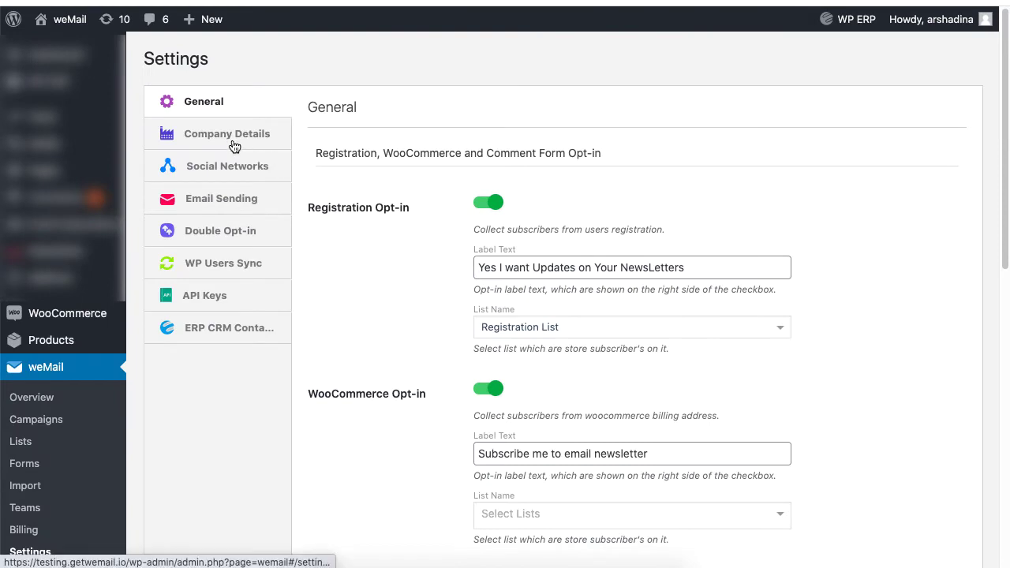
- Set the company country to Albania and save the company details
click(234, 147)
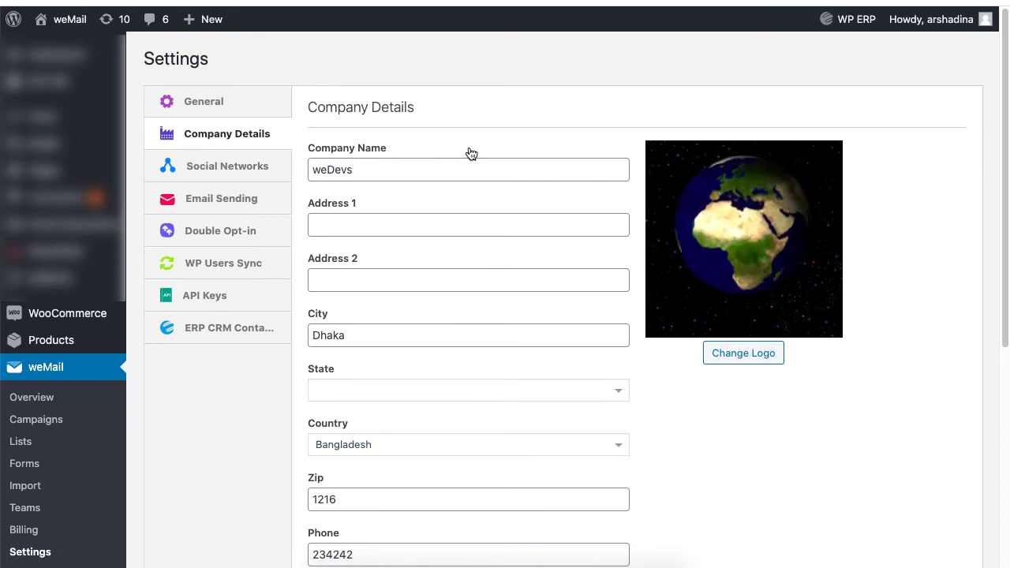
scroll(471, 236, down, 5)
click(462, 248)
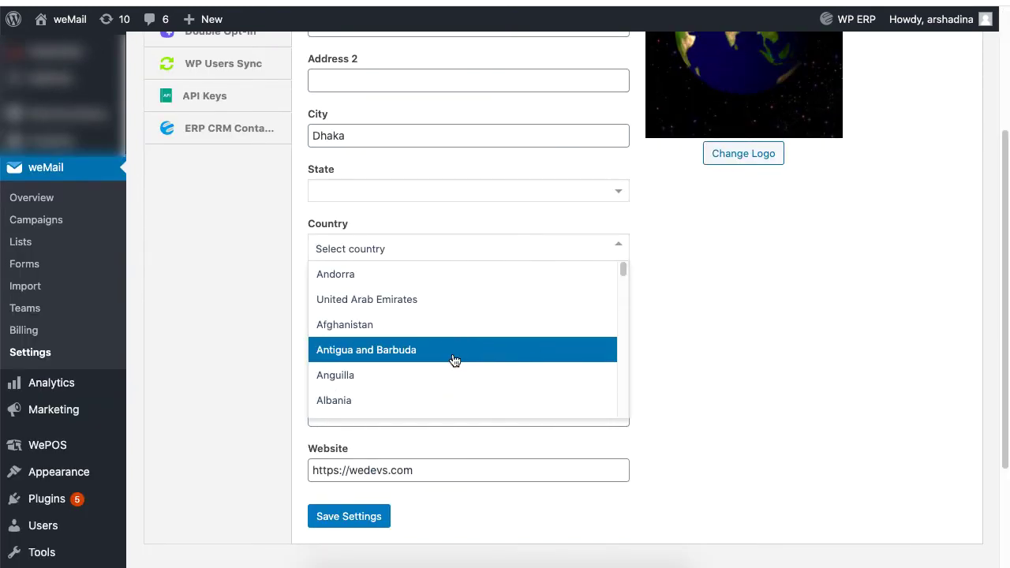
click(454, 400)
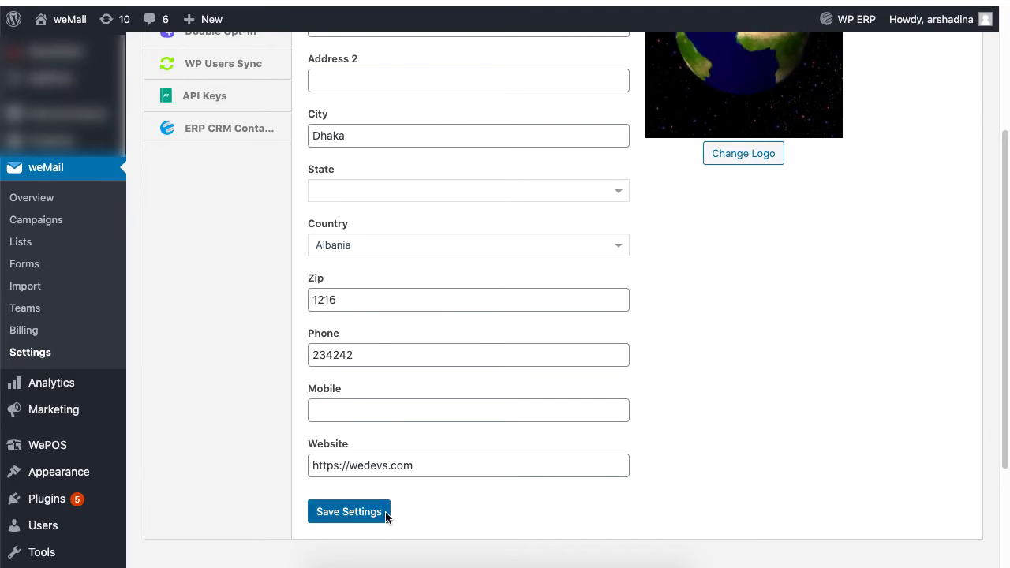
click(387, 514)
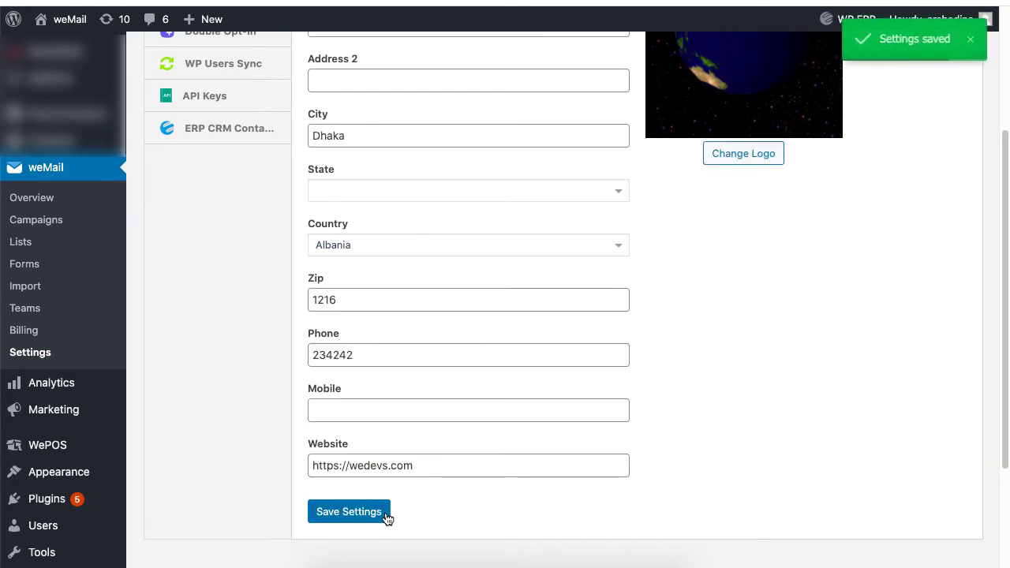
scroll(657, 191, down, 3)
scroll(657, 191, up, 6)
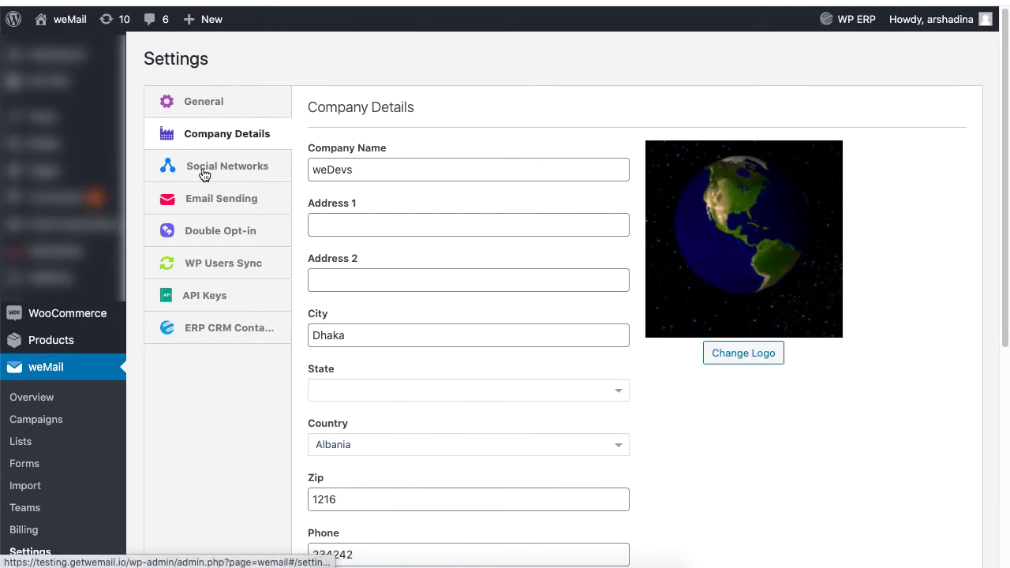
- Open the Social Networks settings and review the profile links
click(270, 171)
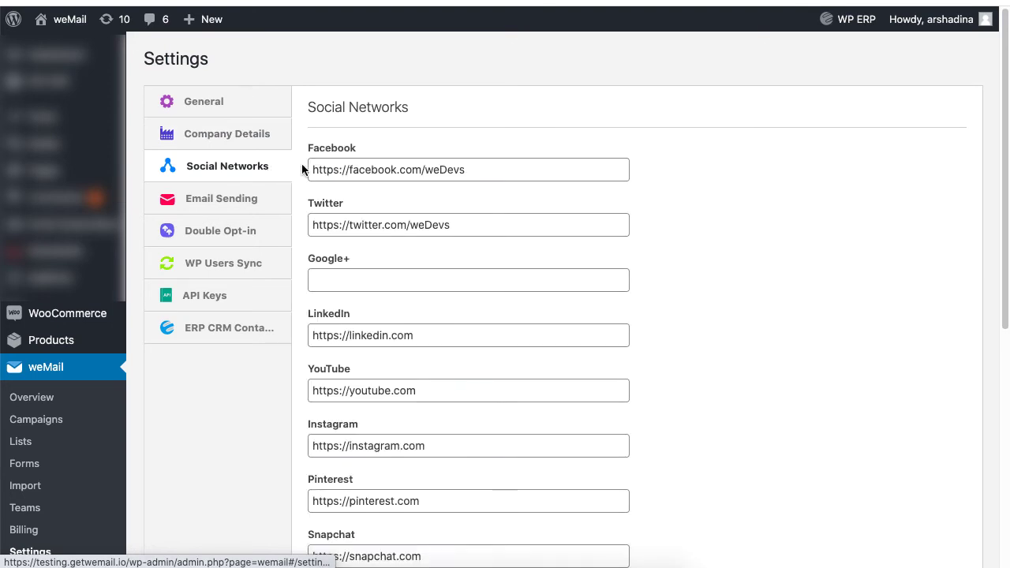
drag(602, 169, 299, 174)
scroll(427, 508, down, 5)
scroll(354, 500, down, 1)
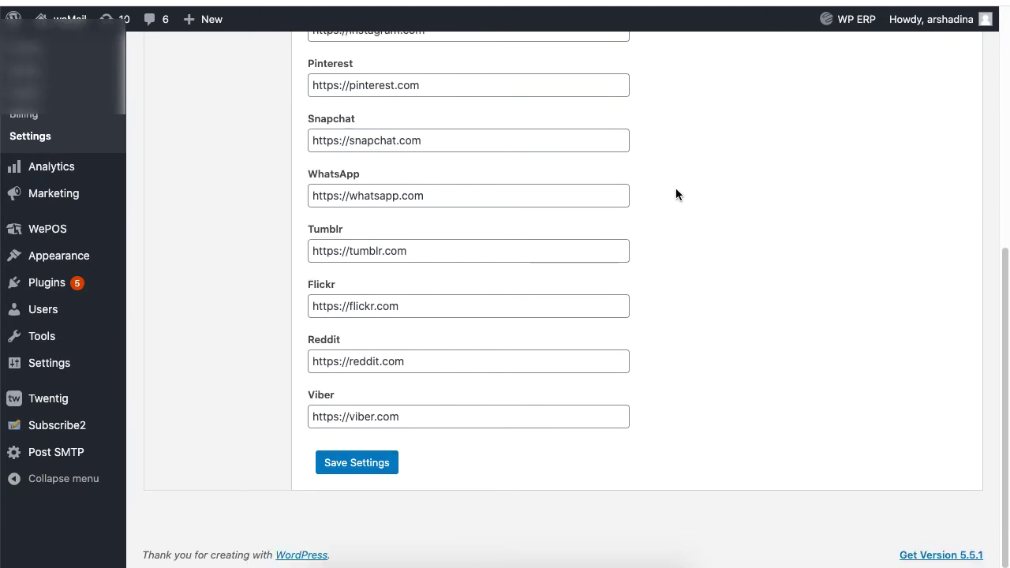
- Open the Email Sending settings and the SMTP gateway configuration
scroll(676, 194, up, 10)
click(241, 181)
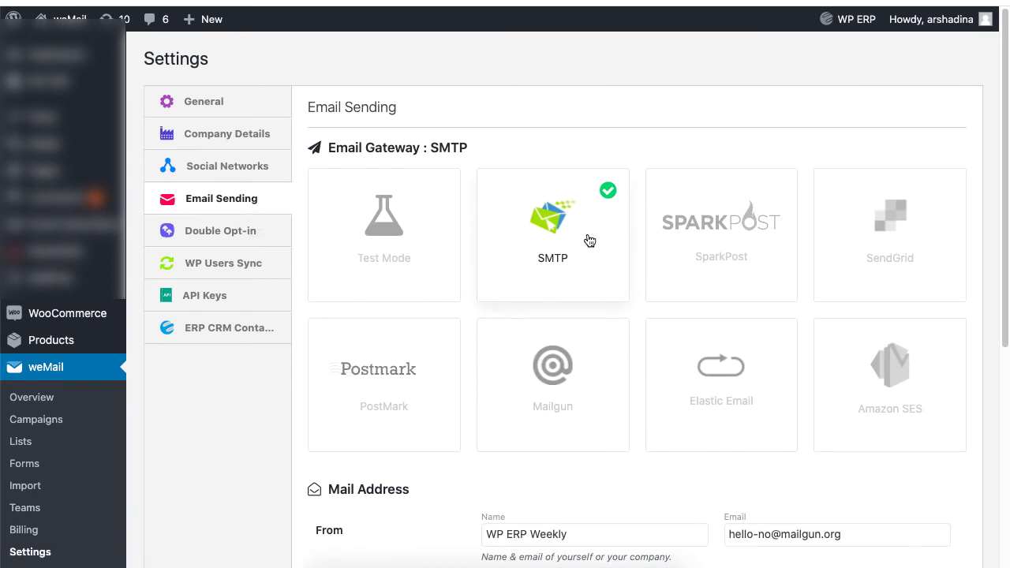
scroll(701, 260, down, 3)
click(635, 332)
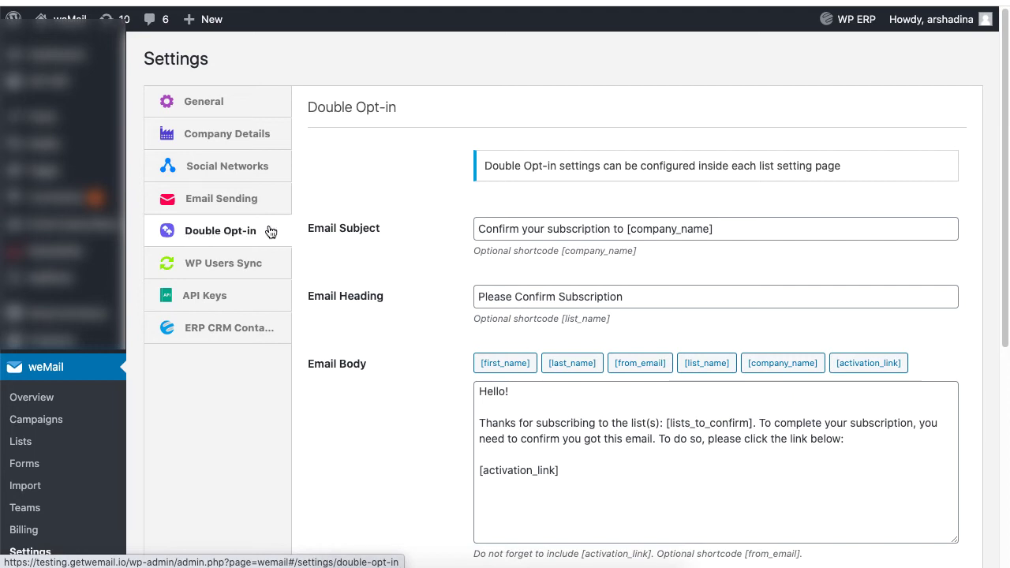
- Open the Double Opt-in tab to view the confirmation email's subject and heading
click(184, 236)
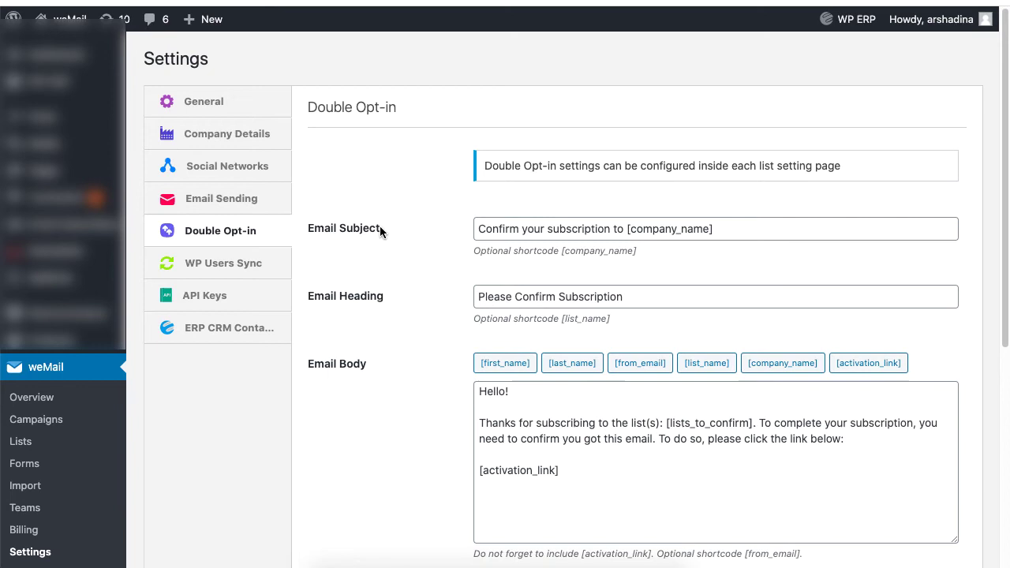
- In the Registration List's settings, enable Double Opt-in and one-by-one subscriber notifications
click(64, 445)
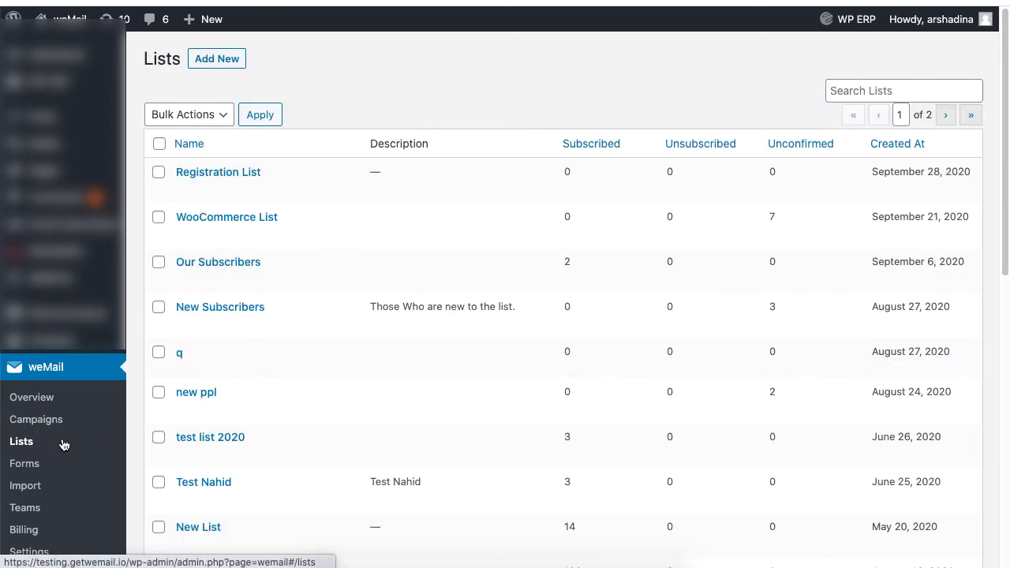
mouse_move(240, 197)
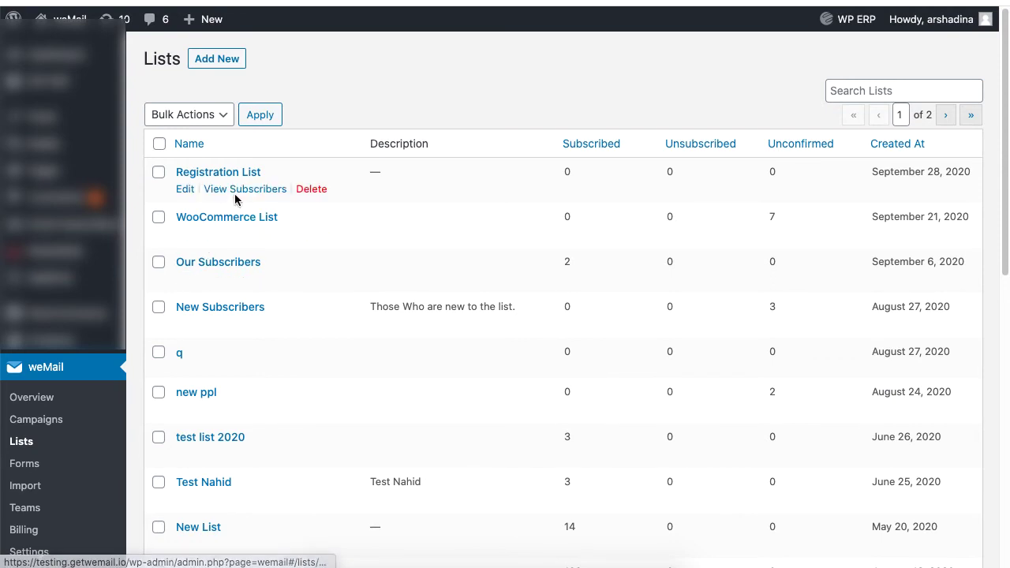
click(241, 192)
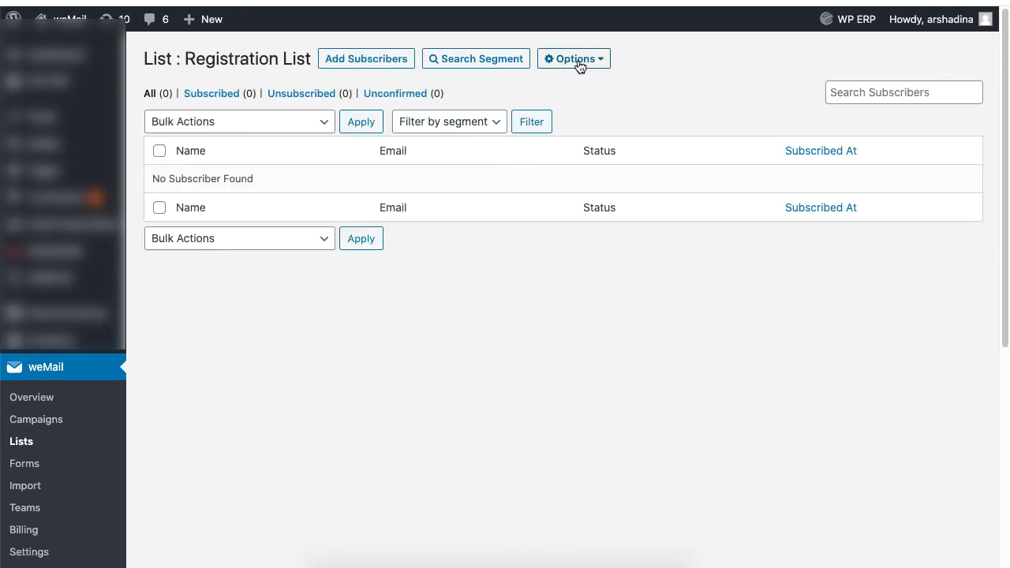
click(580, 63)
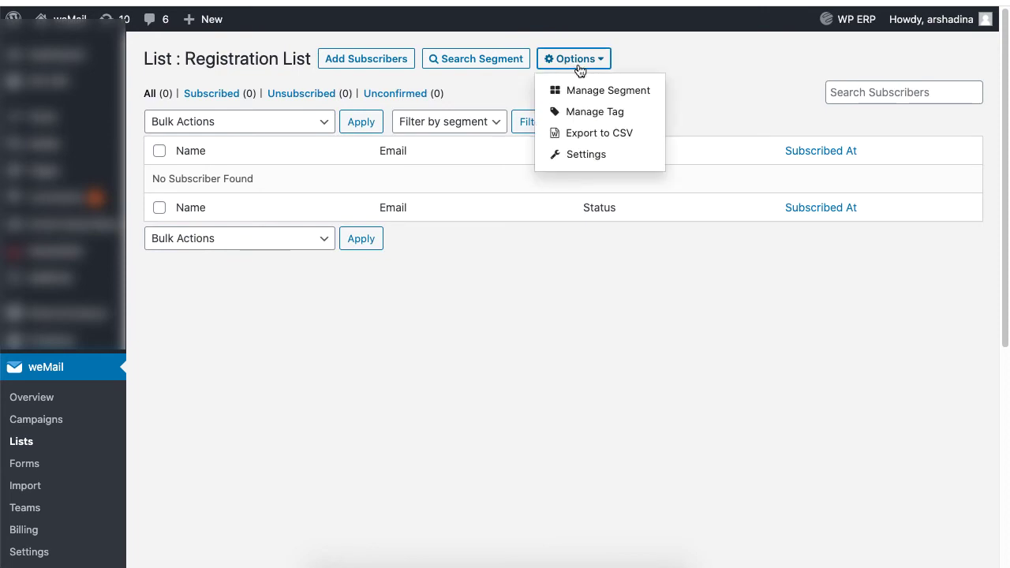
click(588, 154)
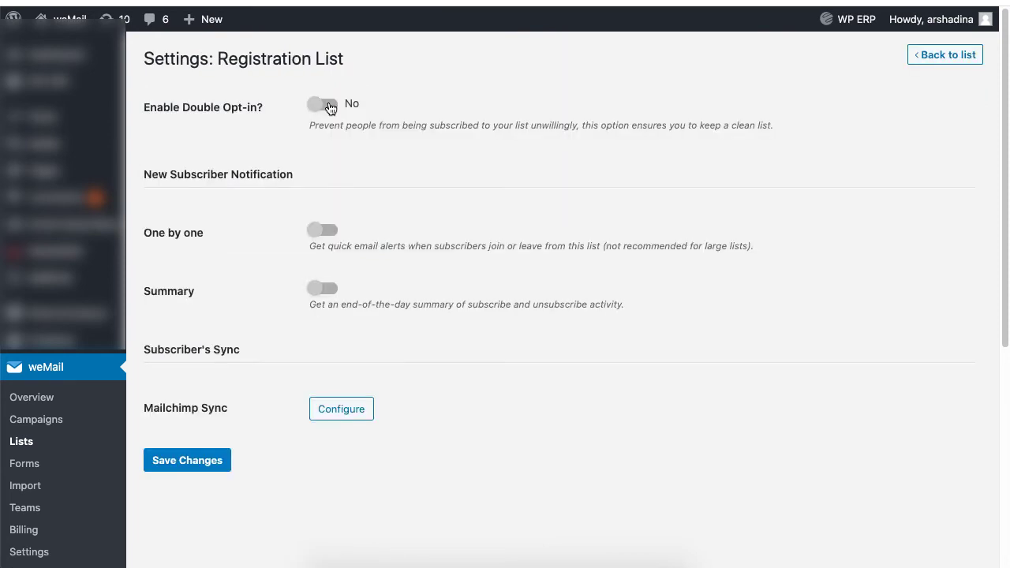
click(325, 105)
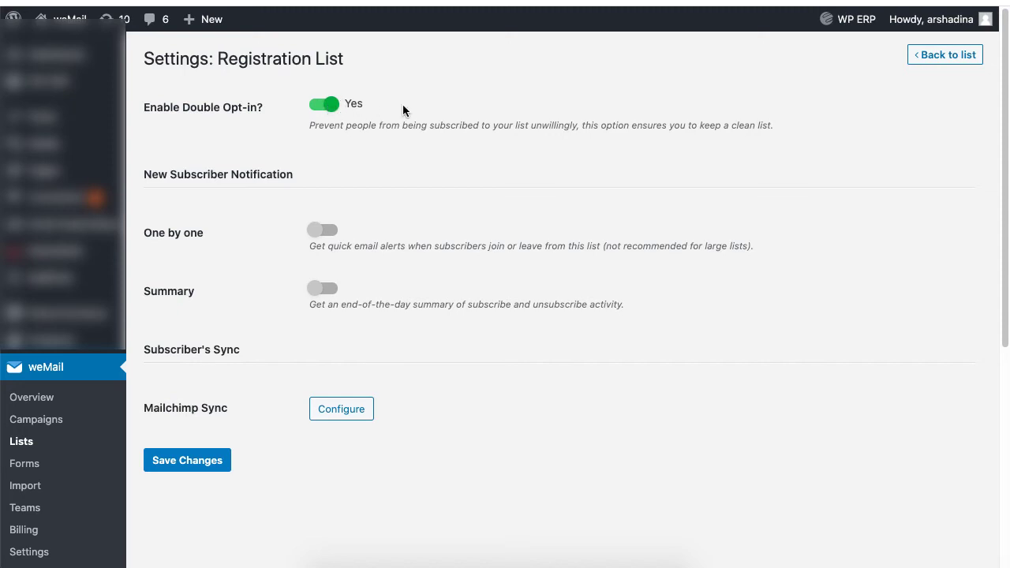
click(331, 232)
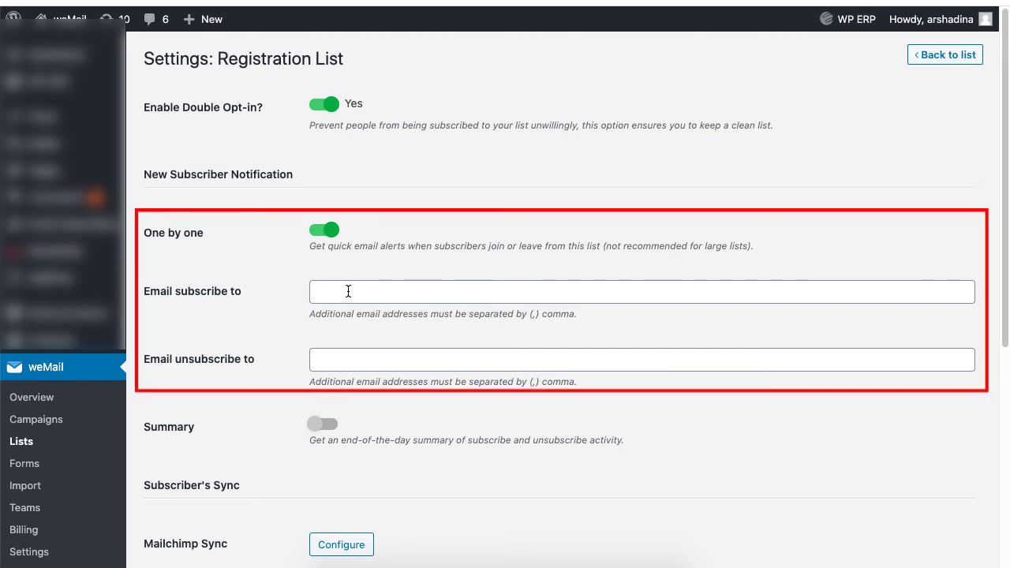
- Switch the Registration List from one-by-one notifications to the daily Summary digest
click(322, 237)
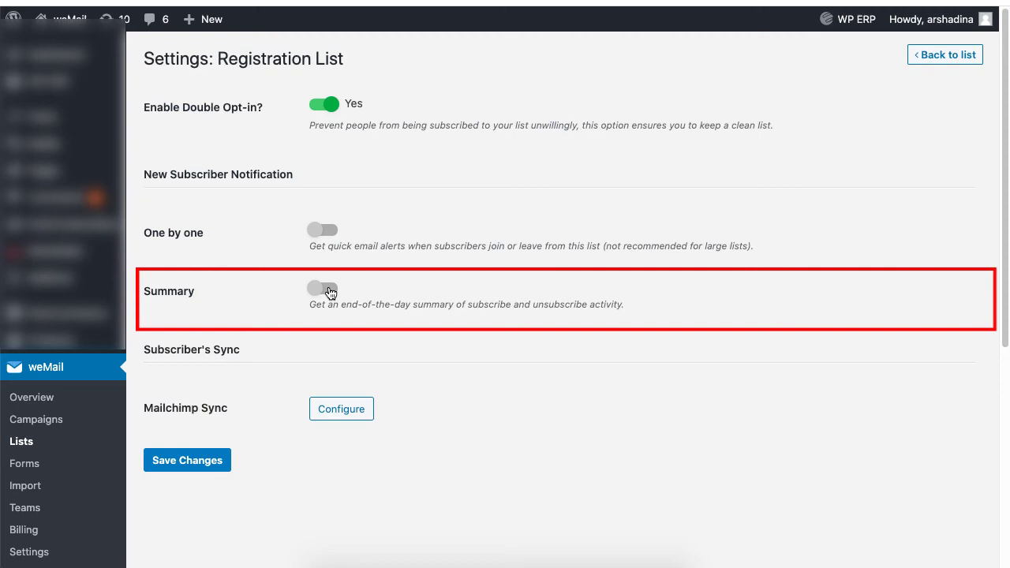
click(323, 290)
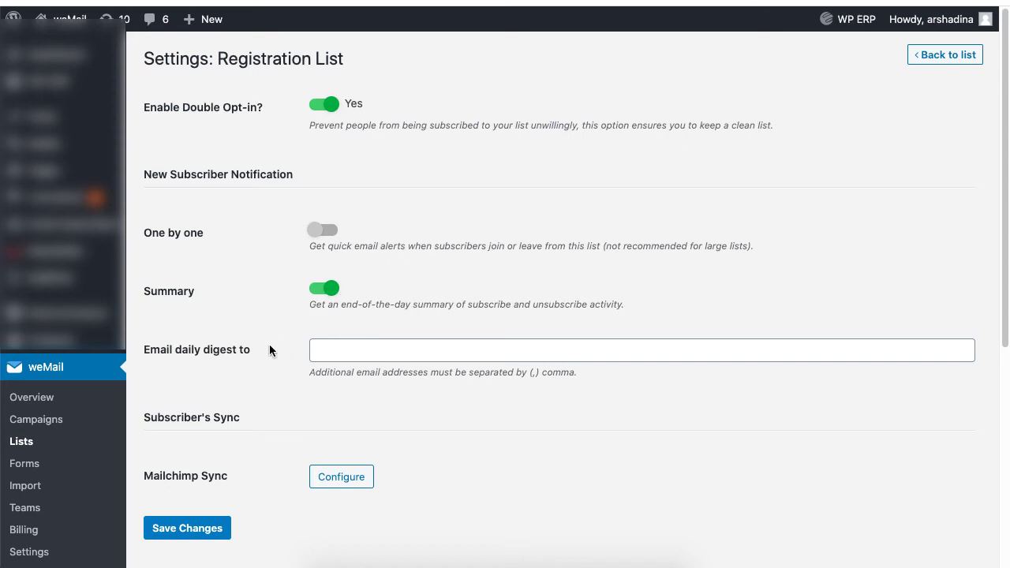
drag(244, 349, 142, 350)
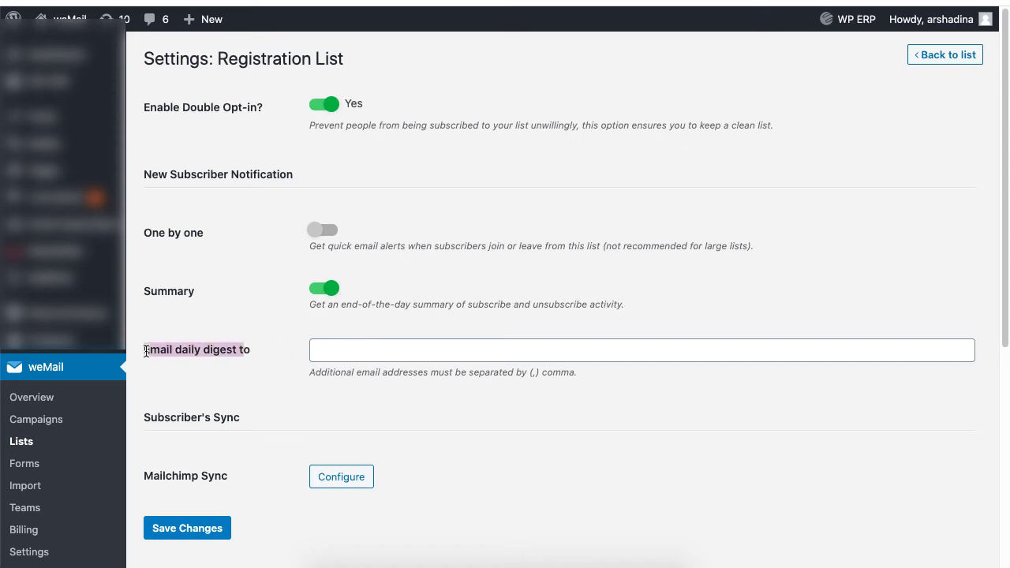
click(286, 348)
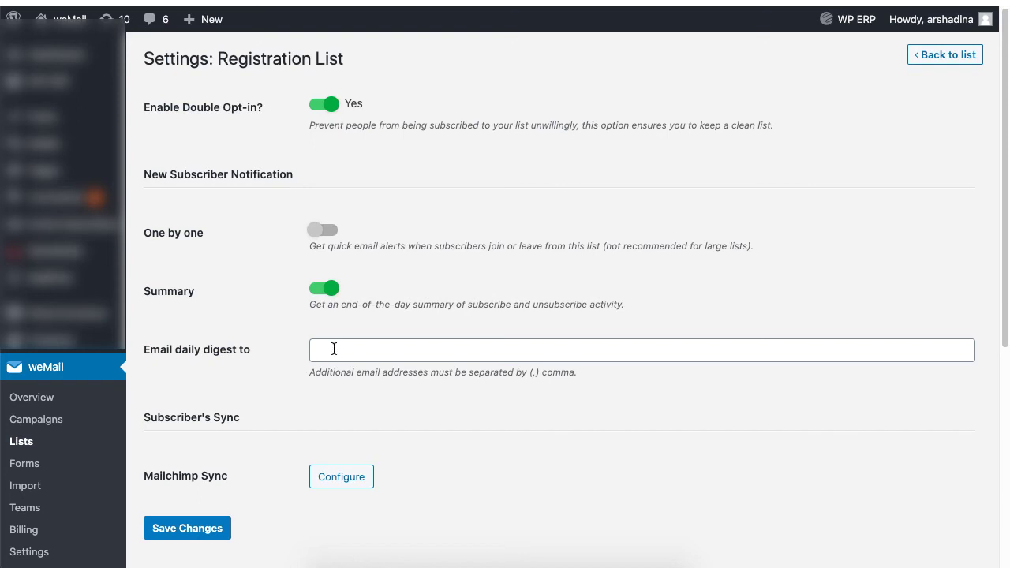
click(59, 556)
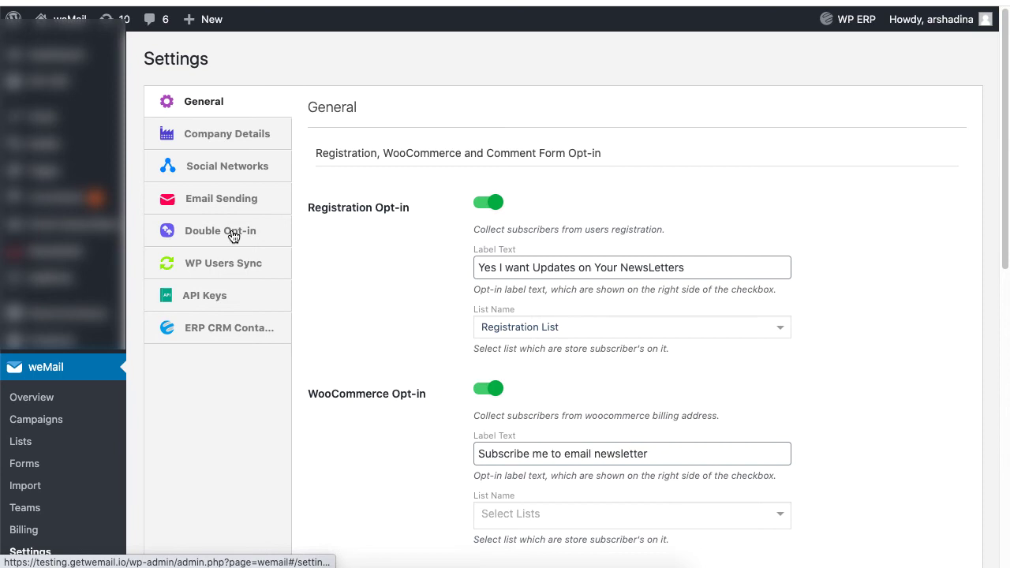
- Review the double opt-in email heading and confirmation message text
click(228, 232)
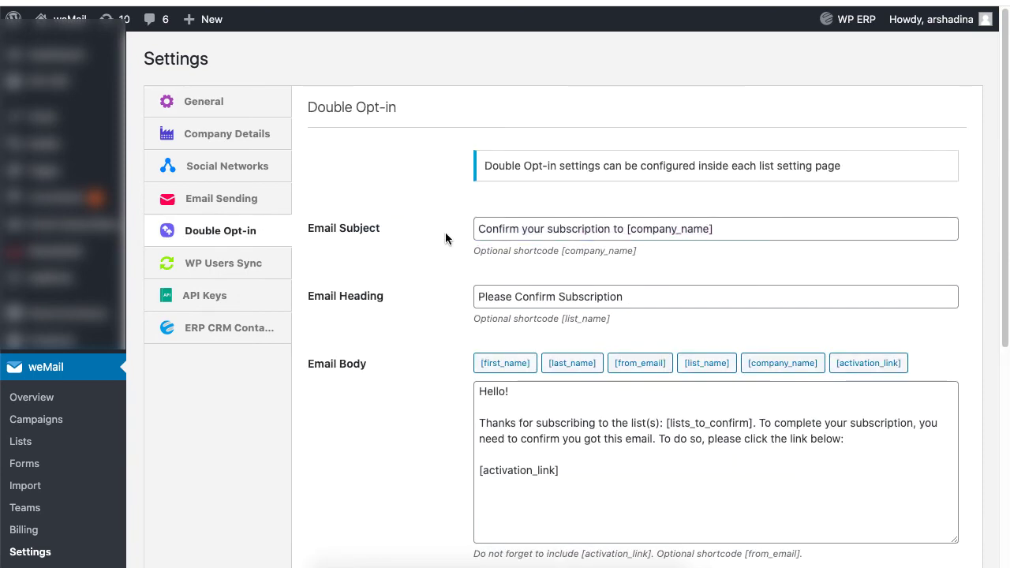
double_click(546, 296)
triple_click(546, 296)
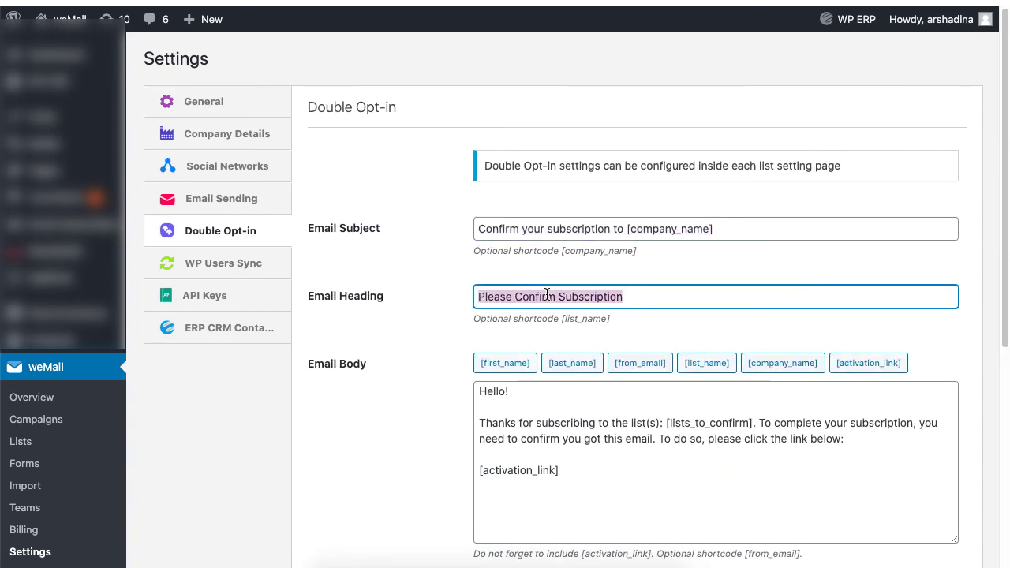
click(442, 309)
scroll(441, 310, down, 5)
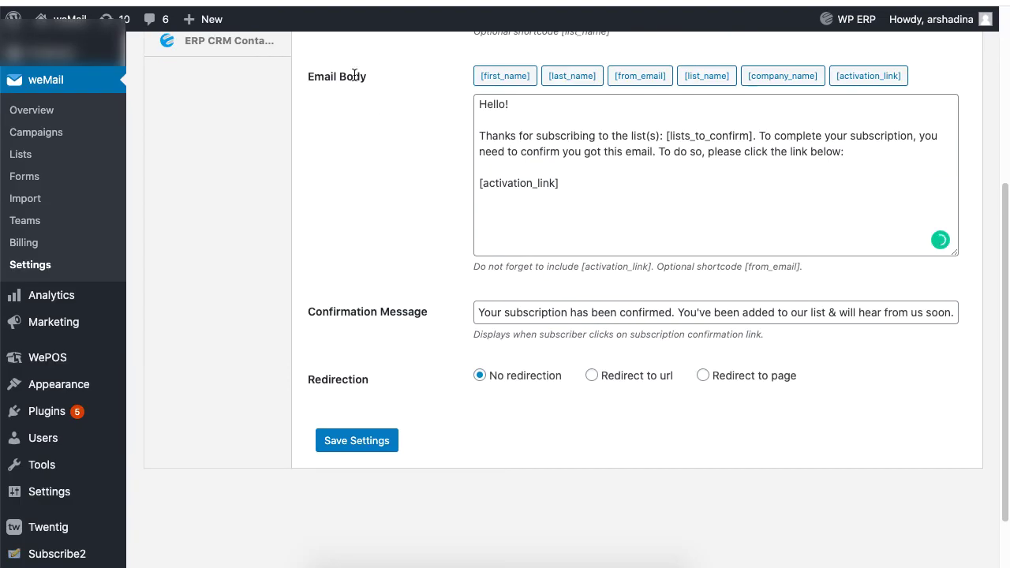
triple_click(649, 312)
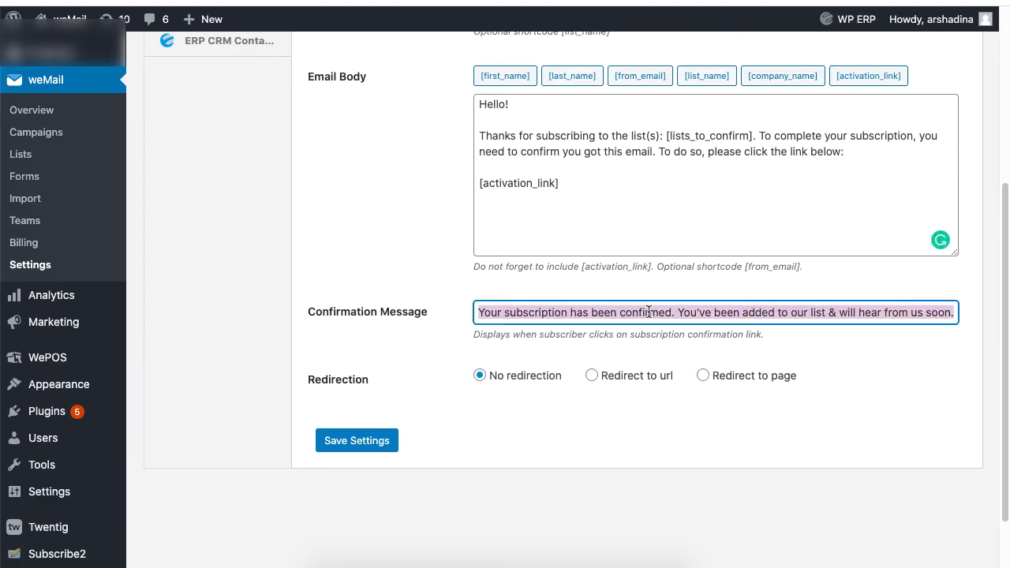
click(649, 312)
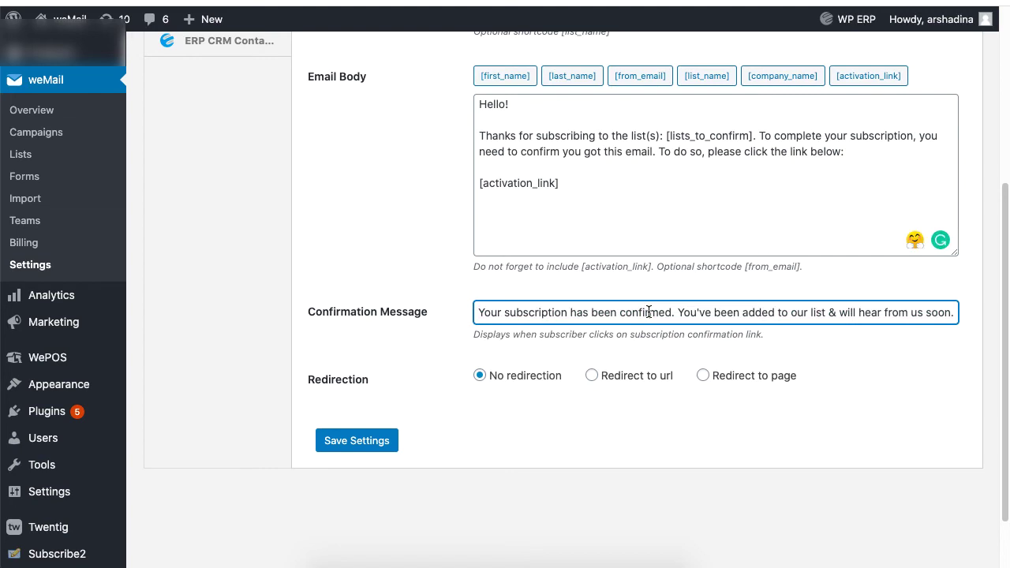
click(648, 295)
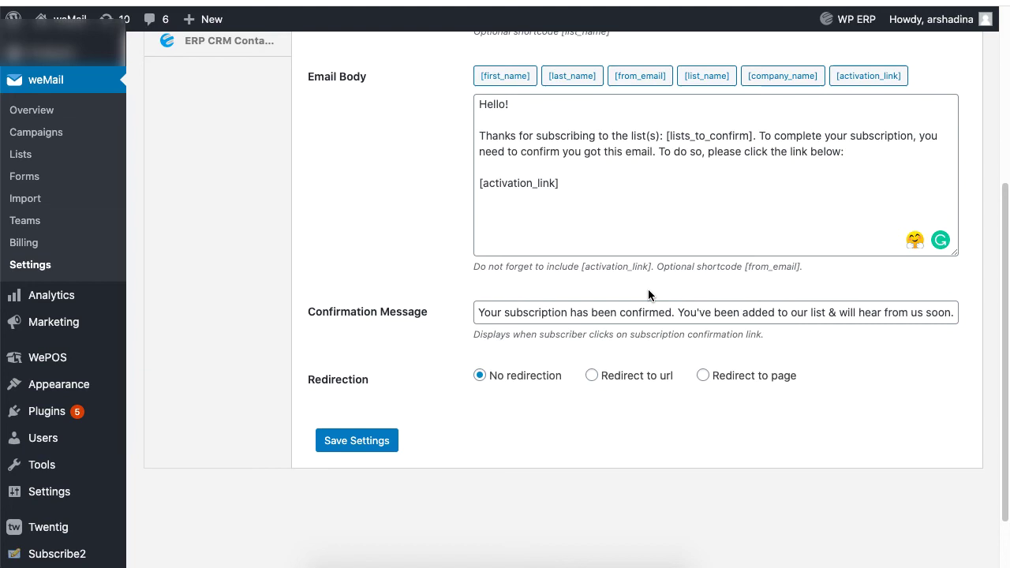
- Redirect confirmed subscribers to the Dashboard page and save the settings
click(661, 385)
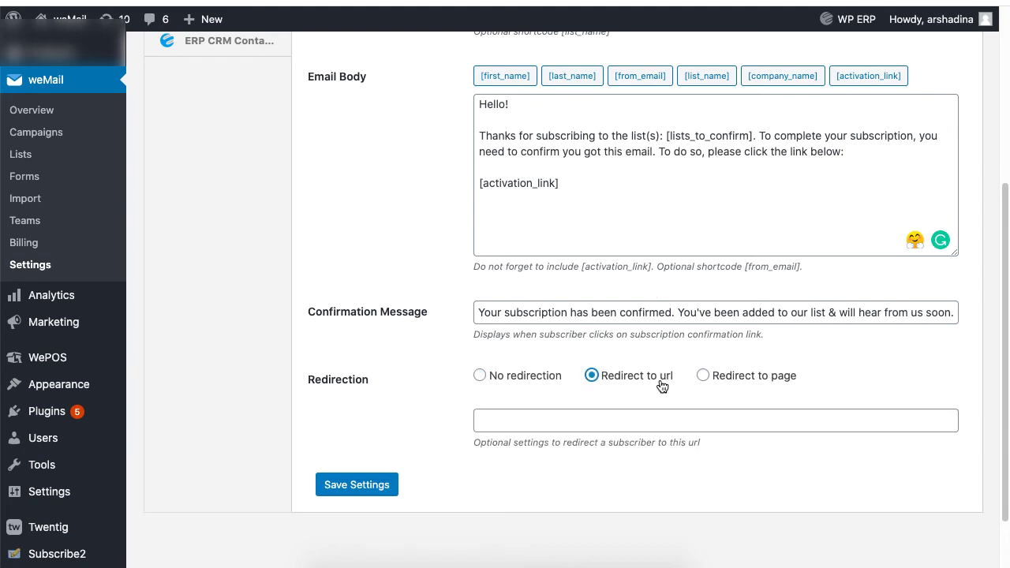
click(742, 378)
click(742, 418)
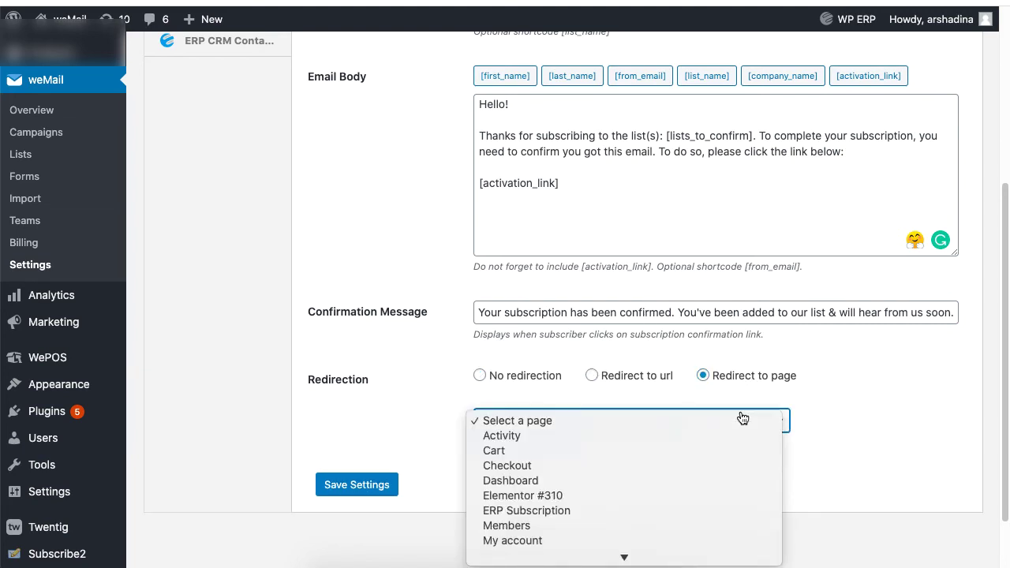
click(734, 481)
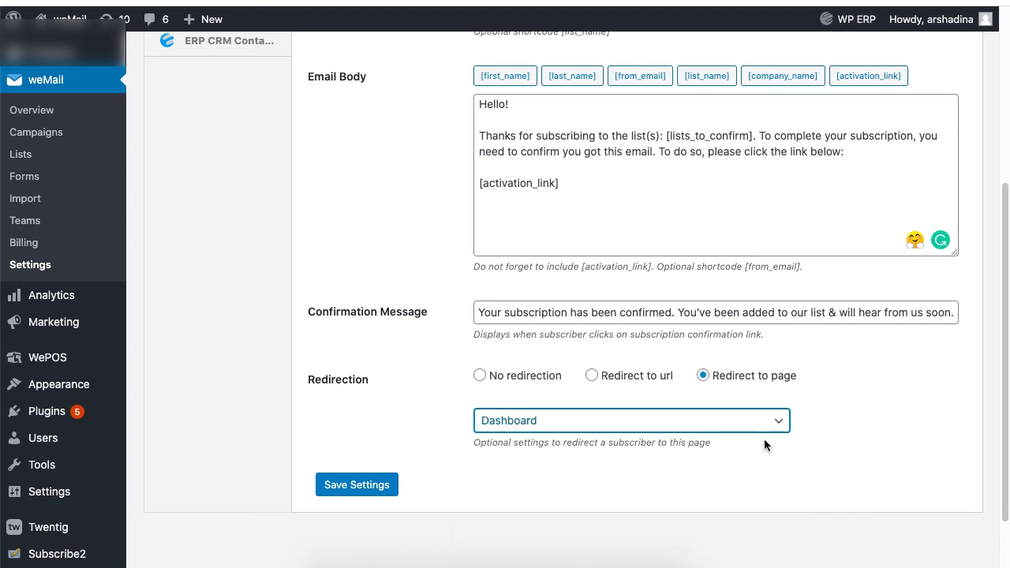
click(383, 485)
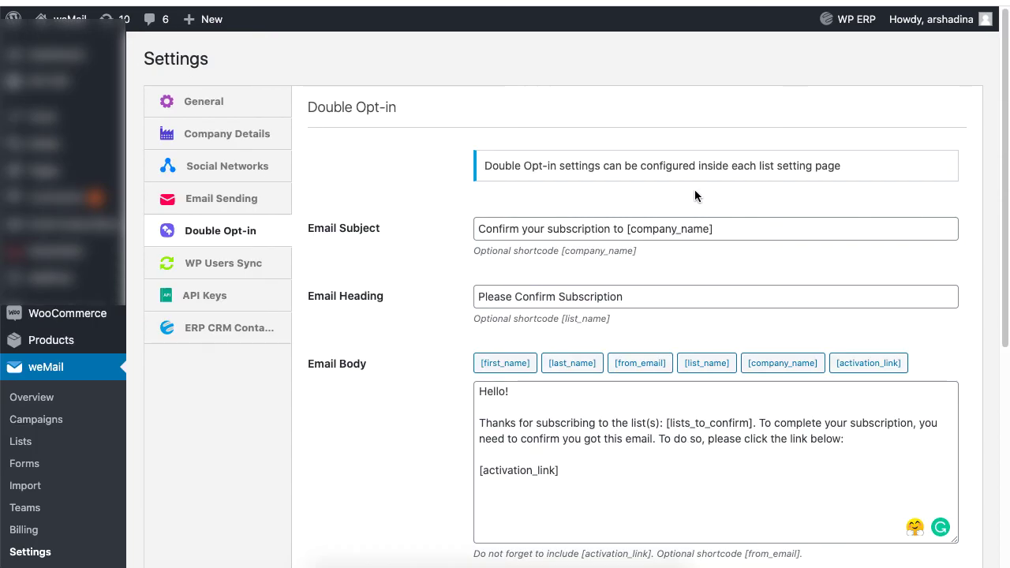
- In WP Users Sync, keep Auto Import on, add the HR Manager role, and save
click(266, 271)
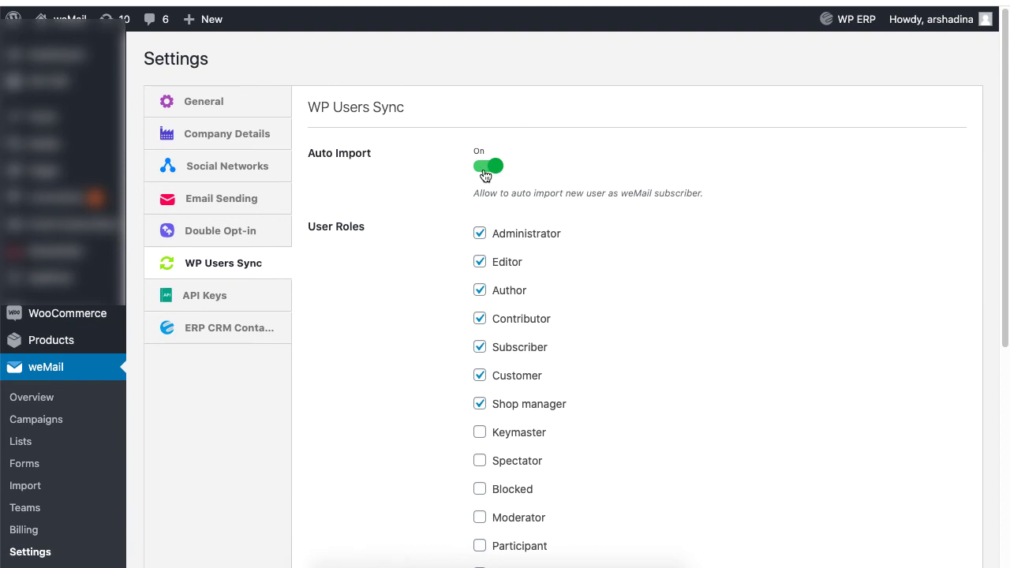
click(486, 176)
click(488, 169)
scroll(482, 335, down, 3)
click(480, 329)
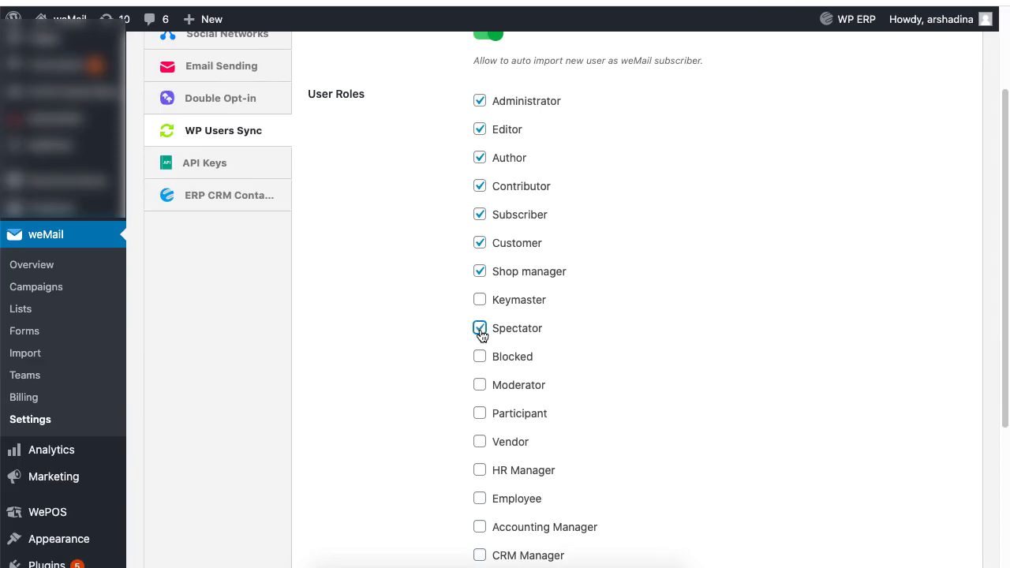
click(480, 328)
click(480, 470)
scroll(426, 355, down, 5)
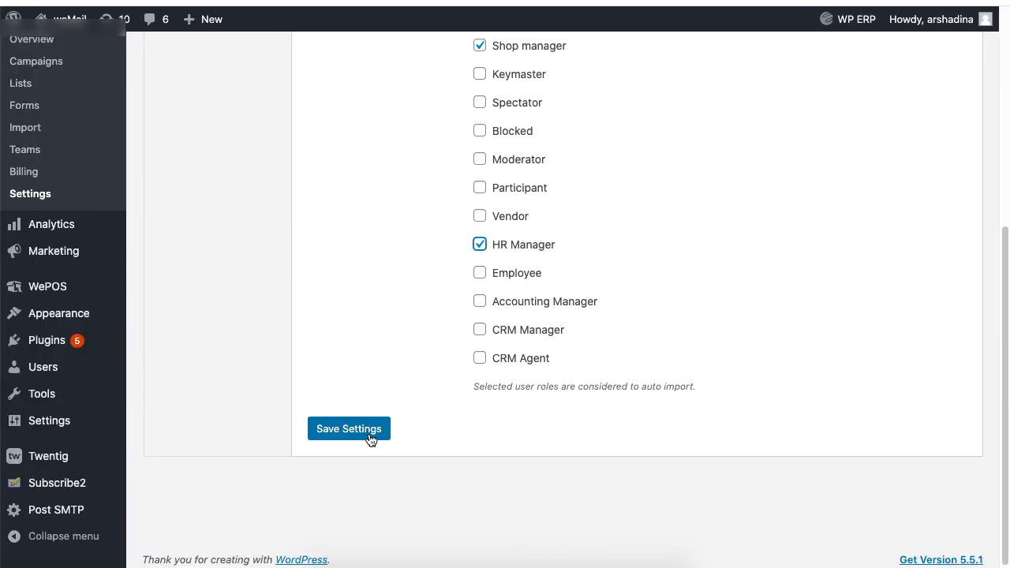
click(370, 436)
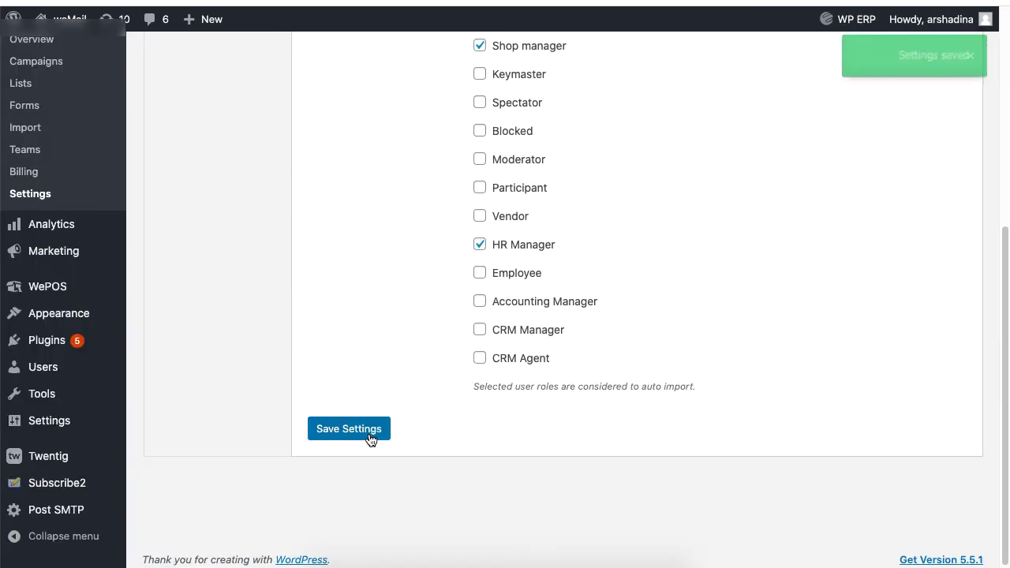
scroll(719, 201, up, 8)
- In ERP CRM Contacts settings, turn Auto Import on and leave CRM Contact Groups import off
click(241, 331)
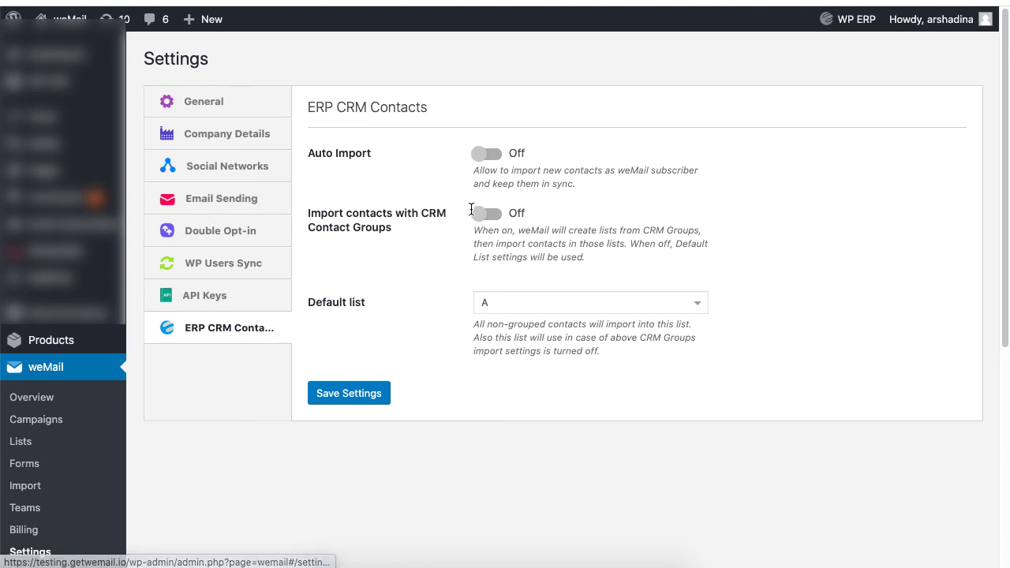
click(489, 156)
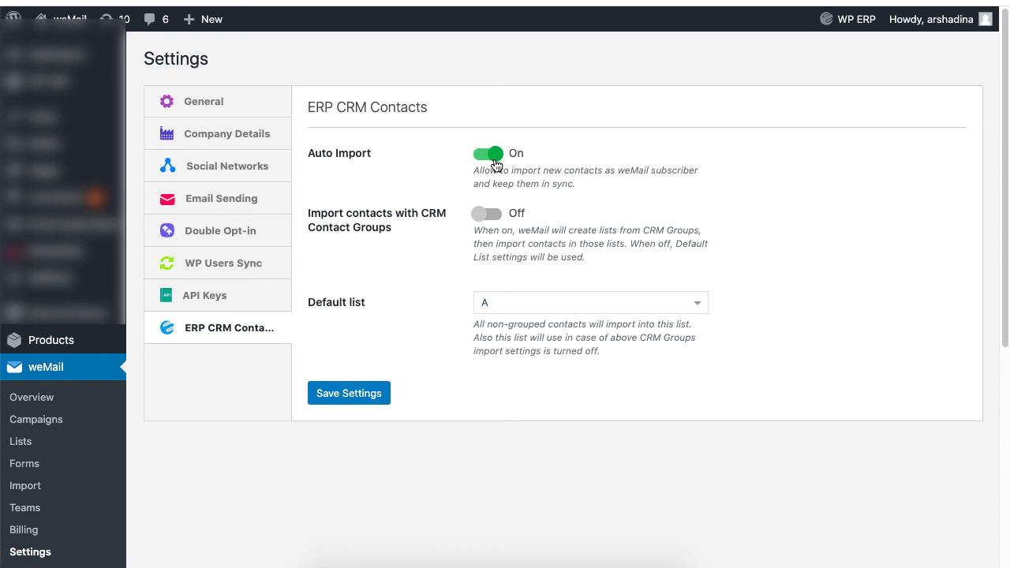
click(492, 218)
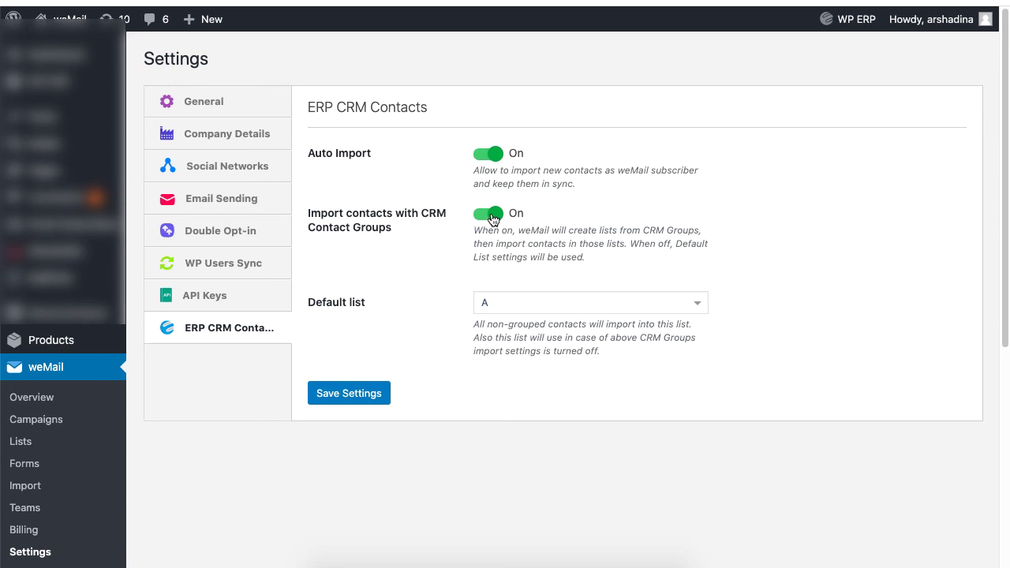
click(492, 217)
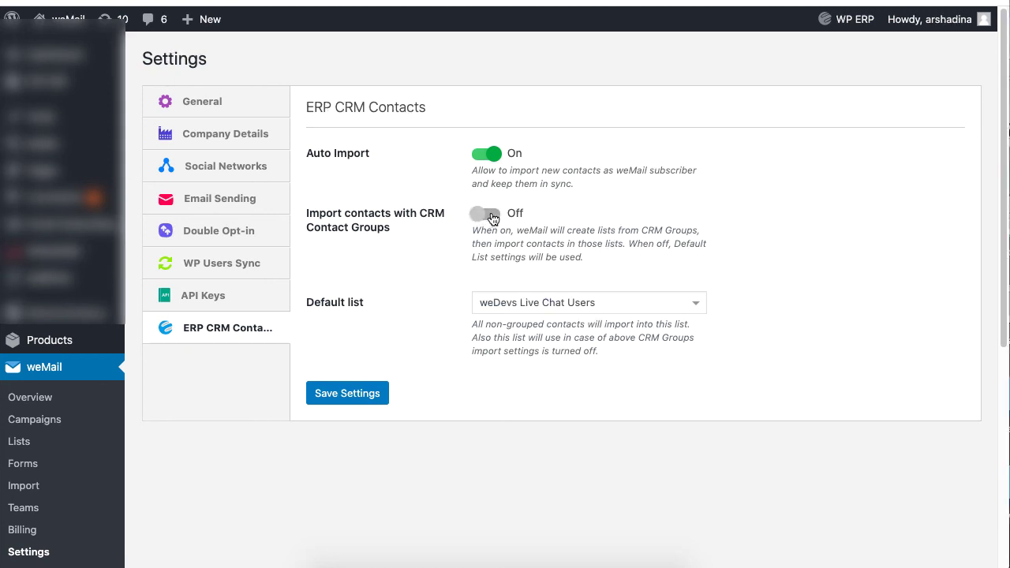
click(491, 217)
click(478, 220)
- Choose 'new Subscriber list' as the default list and save the settings
click(553, 303)
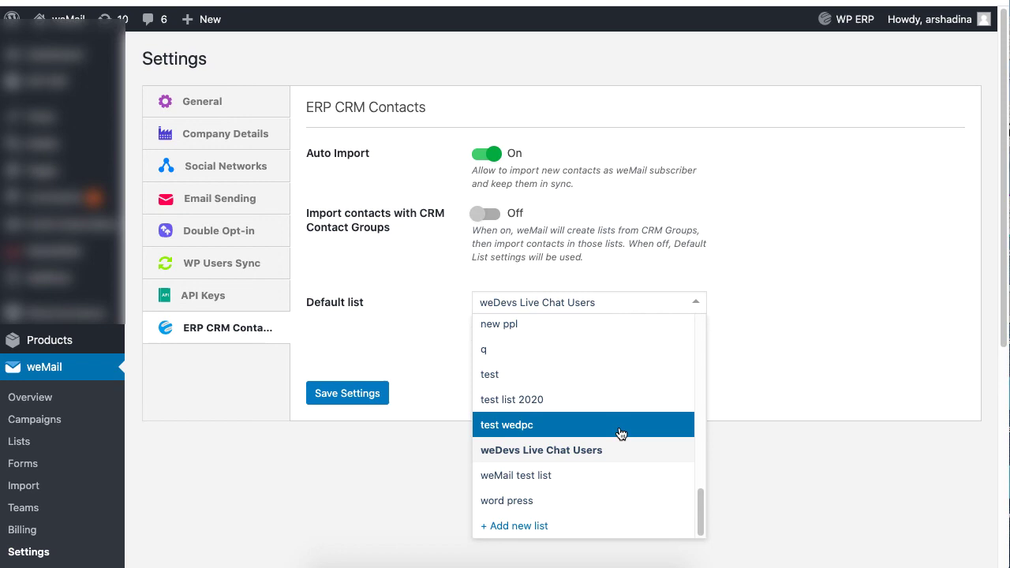
scroll(619, 371, up, 1)
click(629, 344)
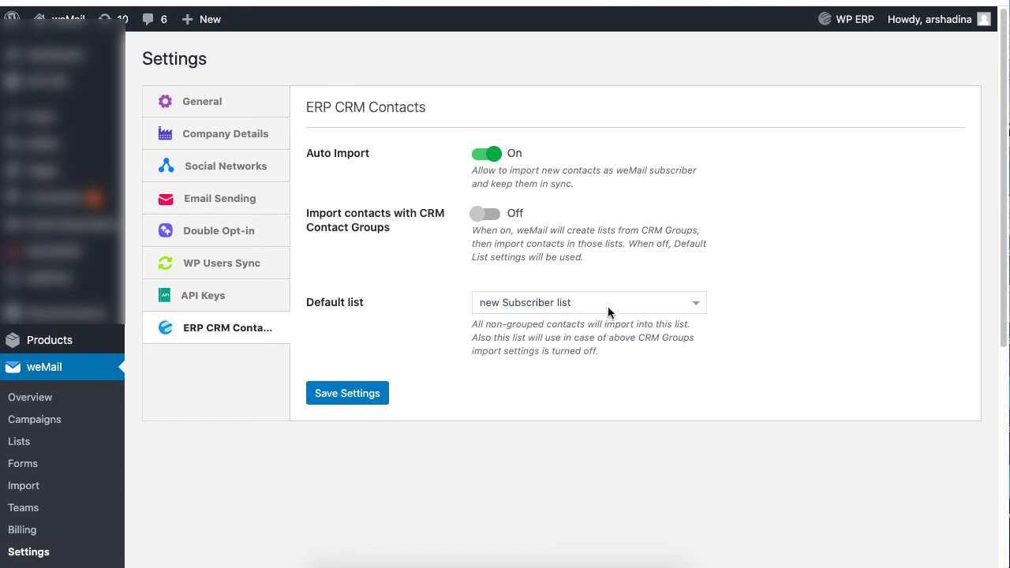
click(608, 311)
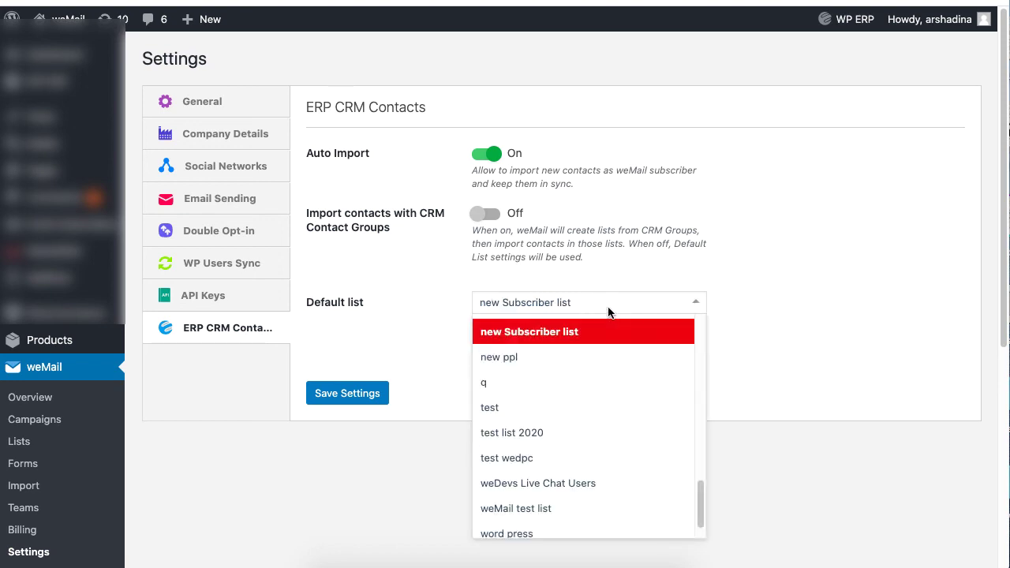
click(607, 311)
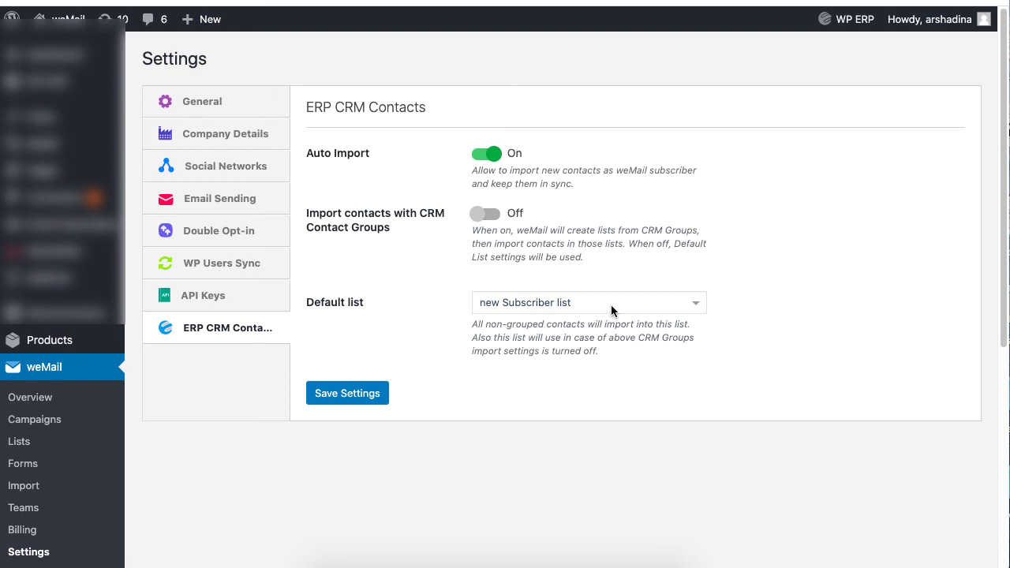
click(356, 400)
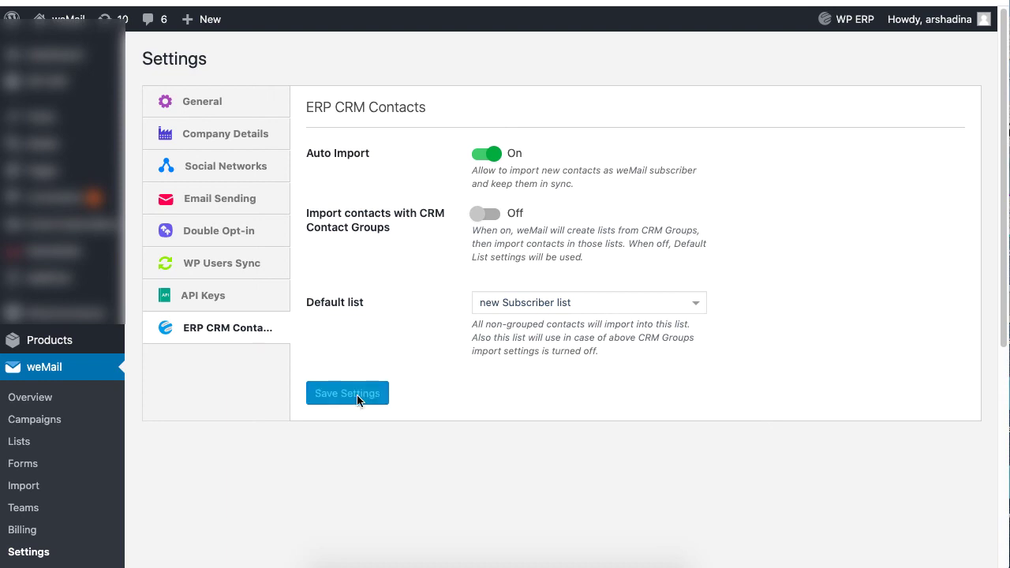